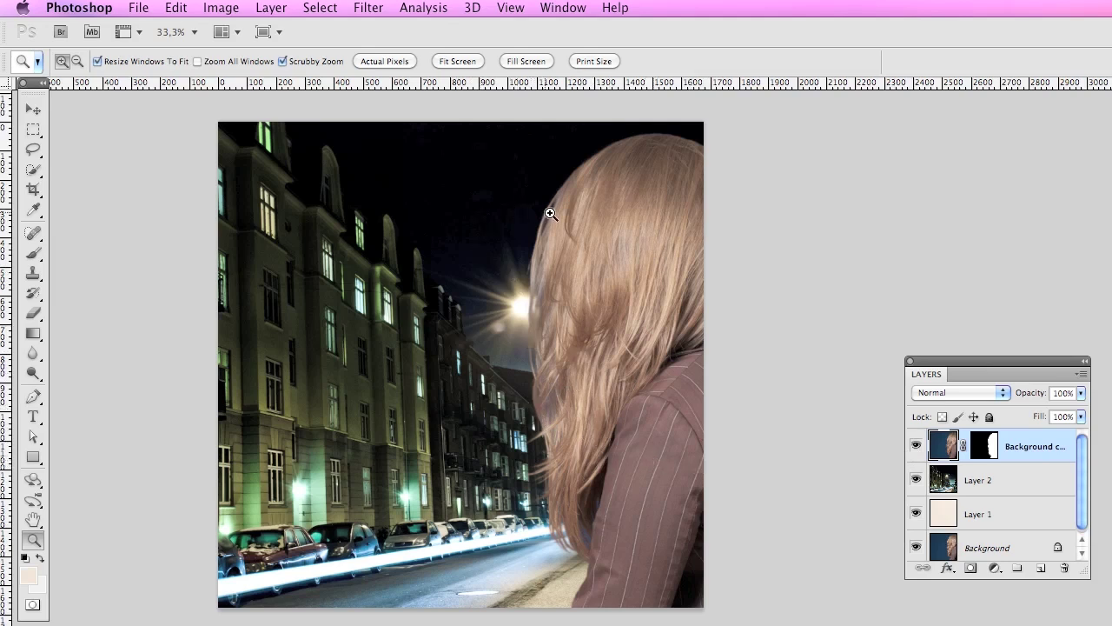
- Delete the Background copy cutout layer and hide Layer 2 and Layer 1
click(920, 479)
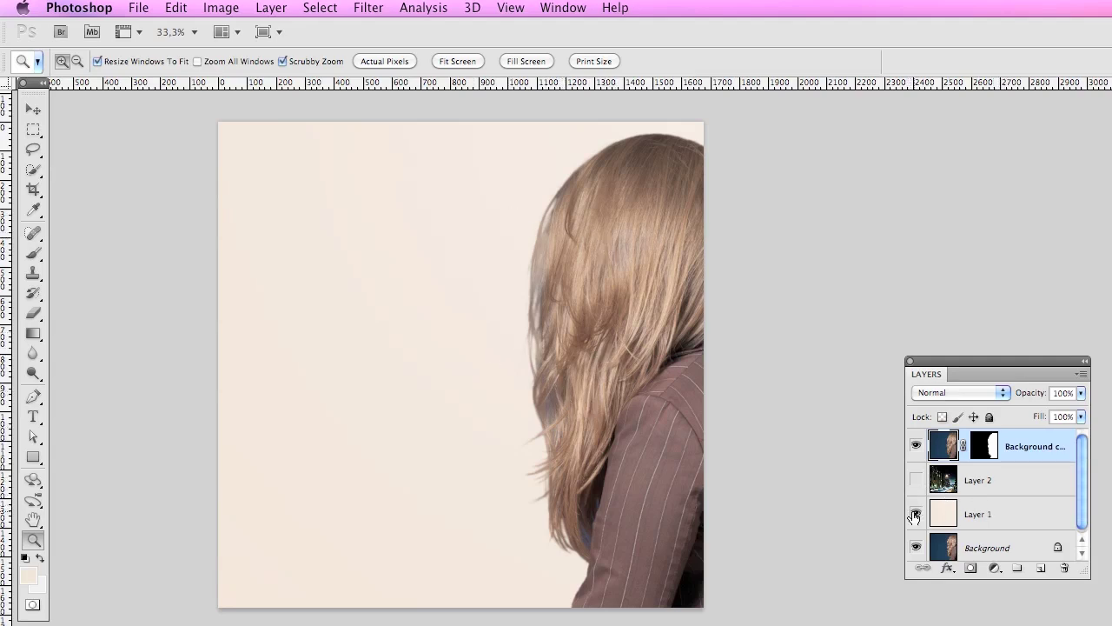
click(915, 481)
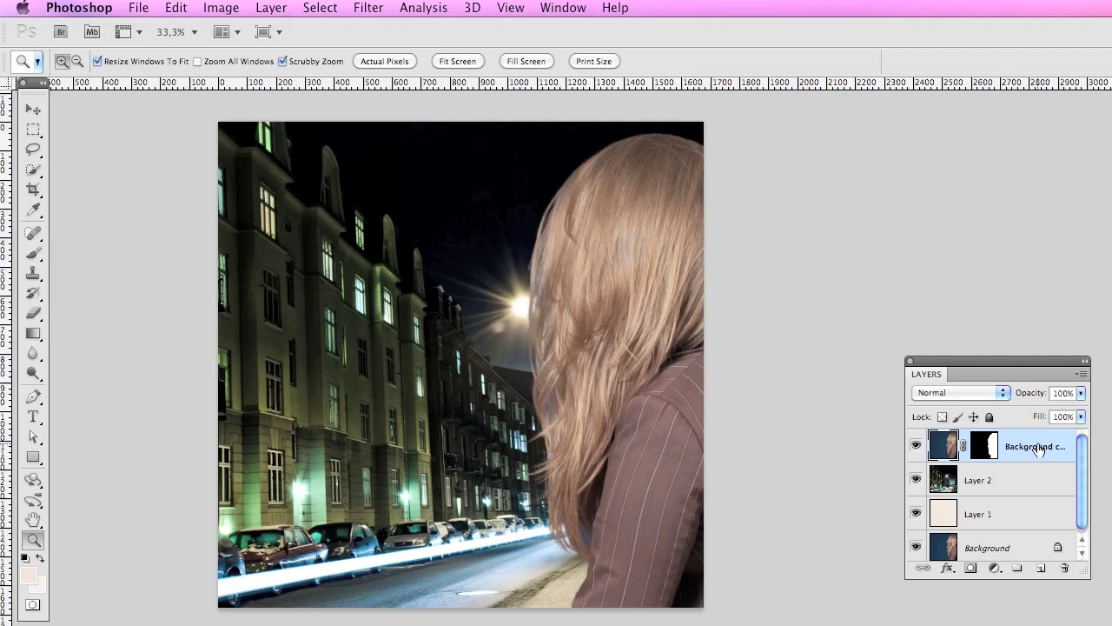
drag(1009, 447, 1063, 567)
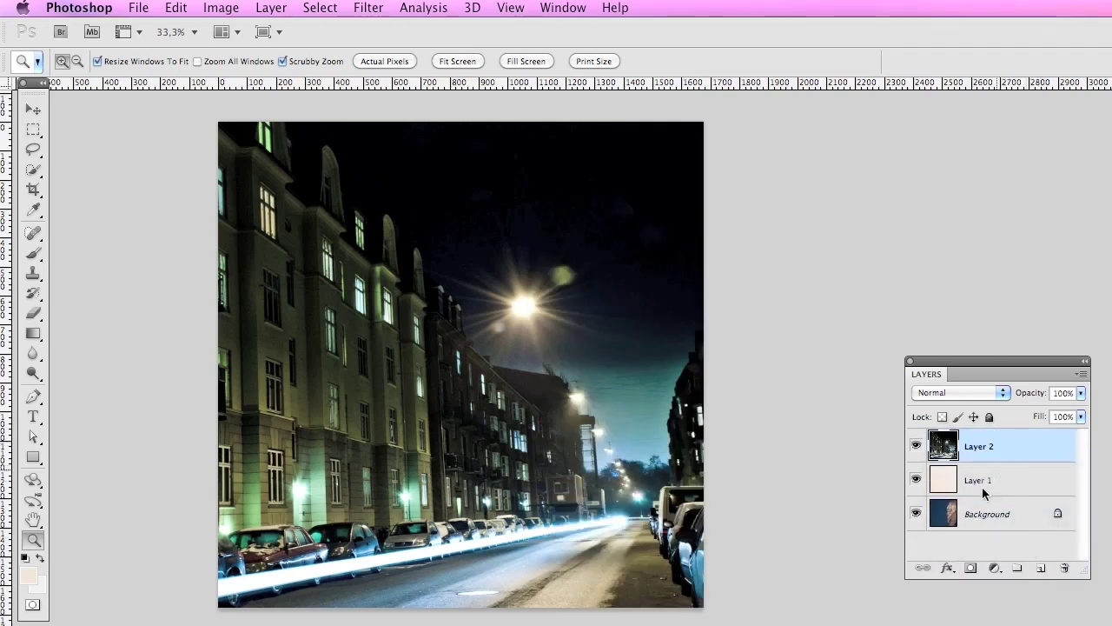
click(916, 479)
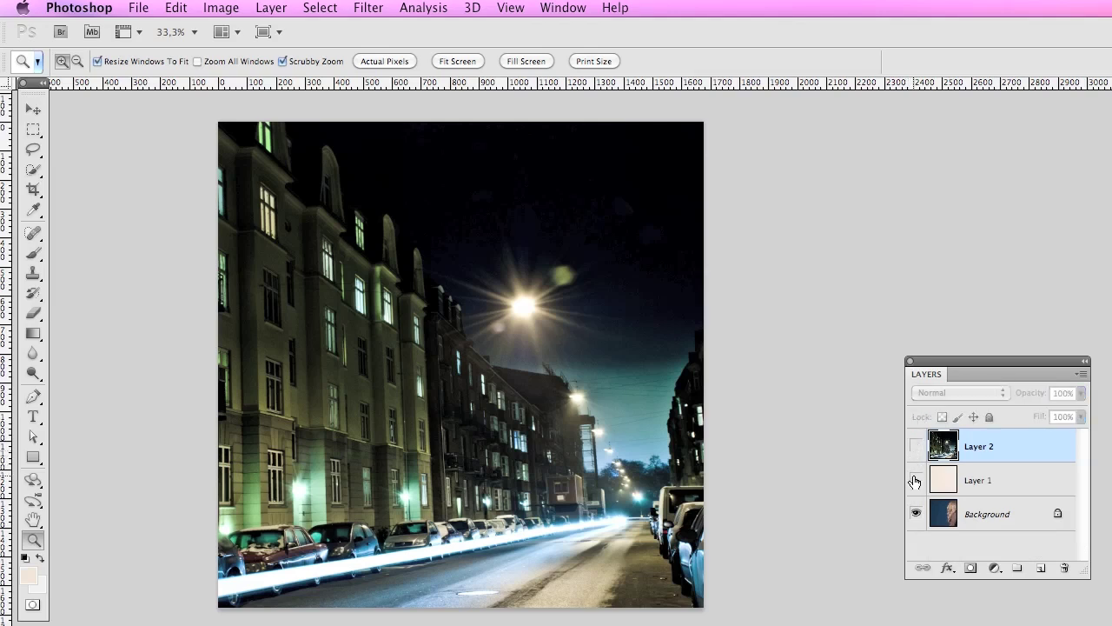
click(974, 520)
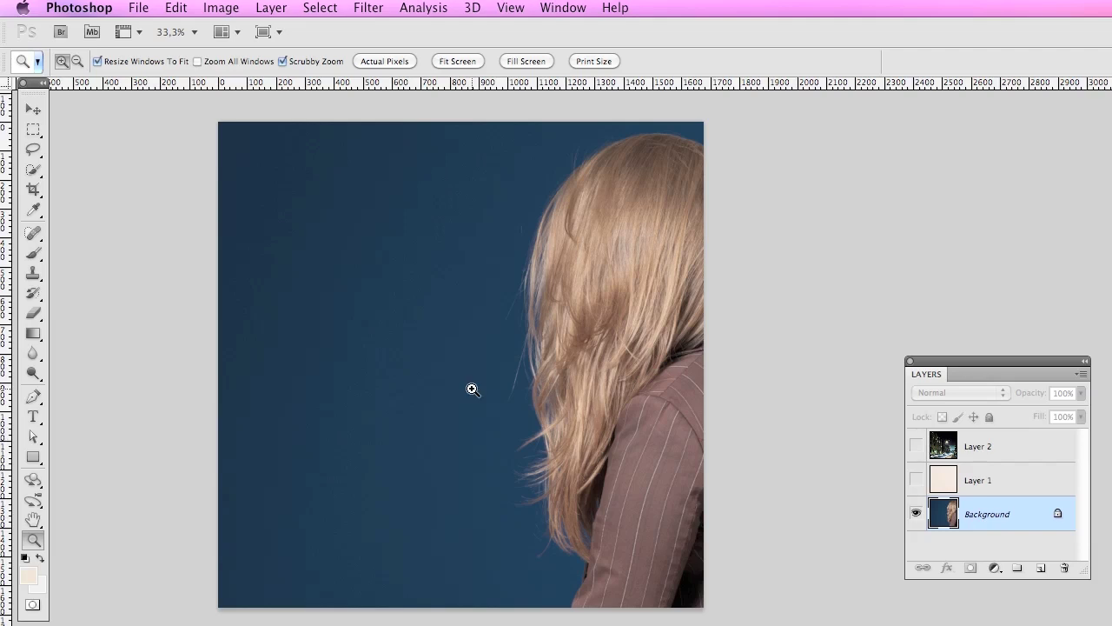
- Paint a Quick Selection over the woman's hair and jacket, leaving the blue backdrop out
click(33, 169)
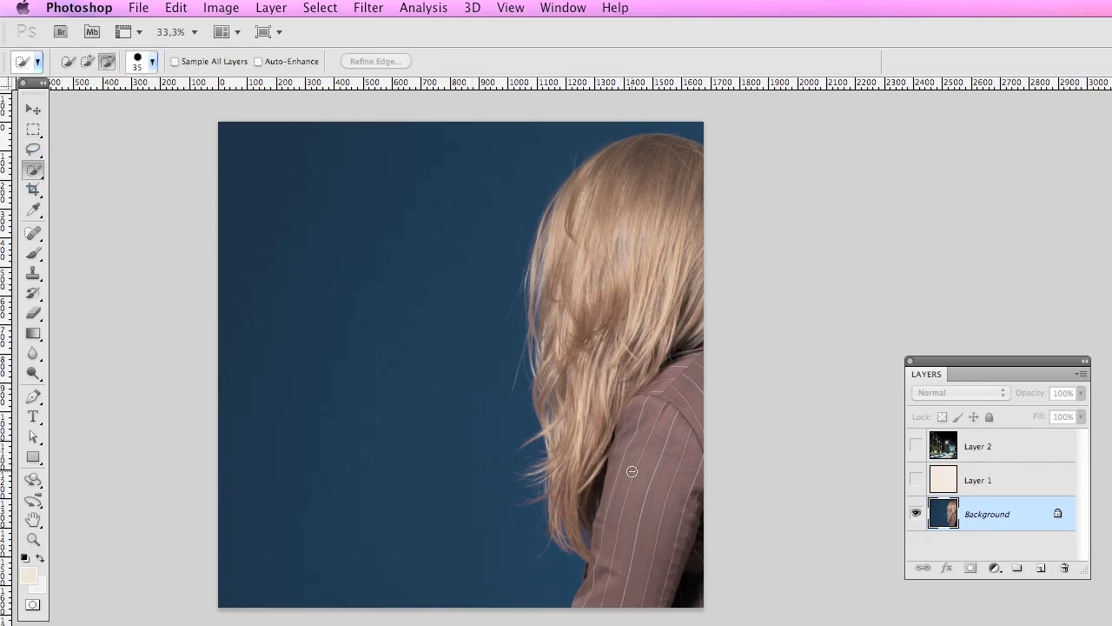
mouse_move(636, 535)
mouse_down()
mouse_move(624, 215)
mouse_move(586, 196)
mouse_move(579, 512)
mouse_up()
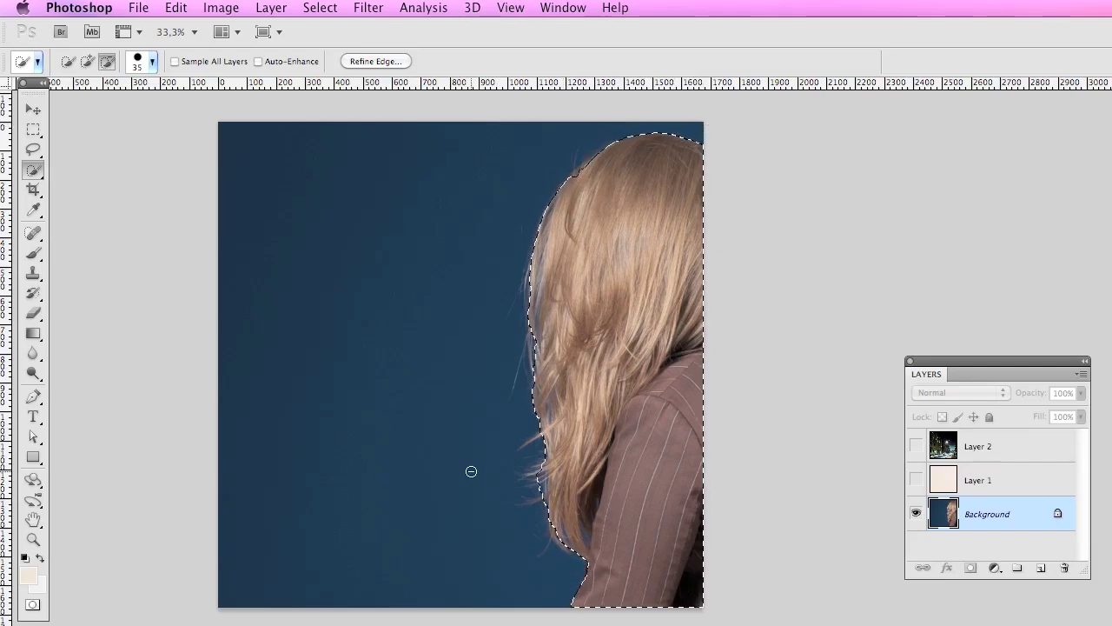
scroll(471, 471, right, 1)
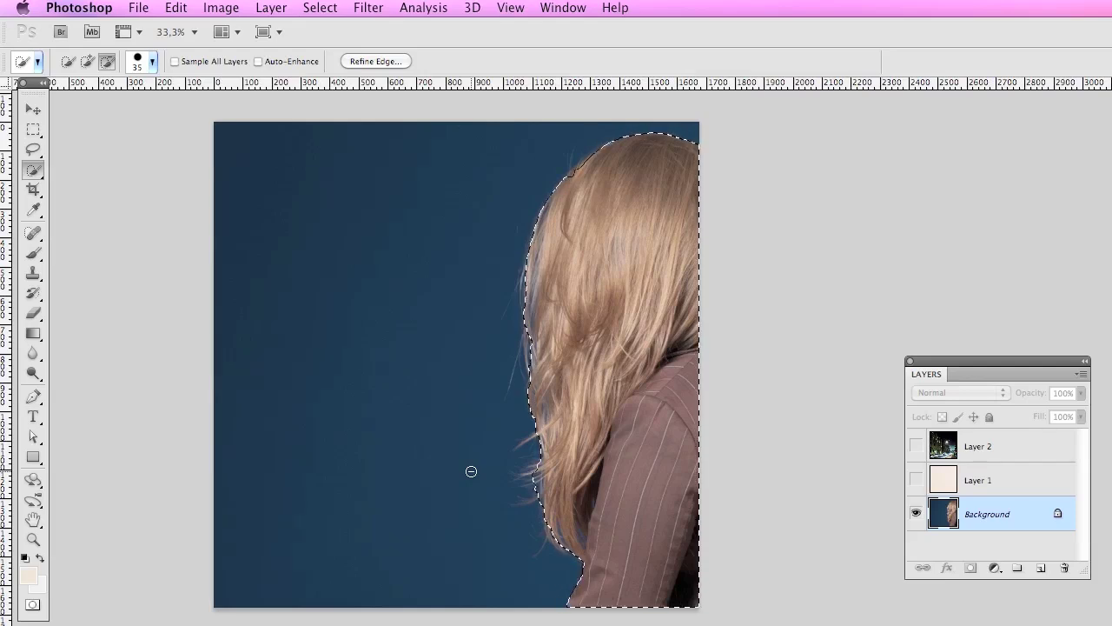
- Open Refine Edge, zoom its preview into the top of the hair, and move the dialog right
click(379, 63)
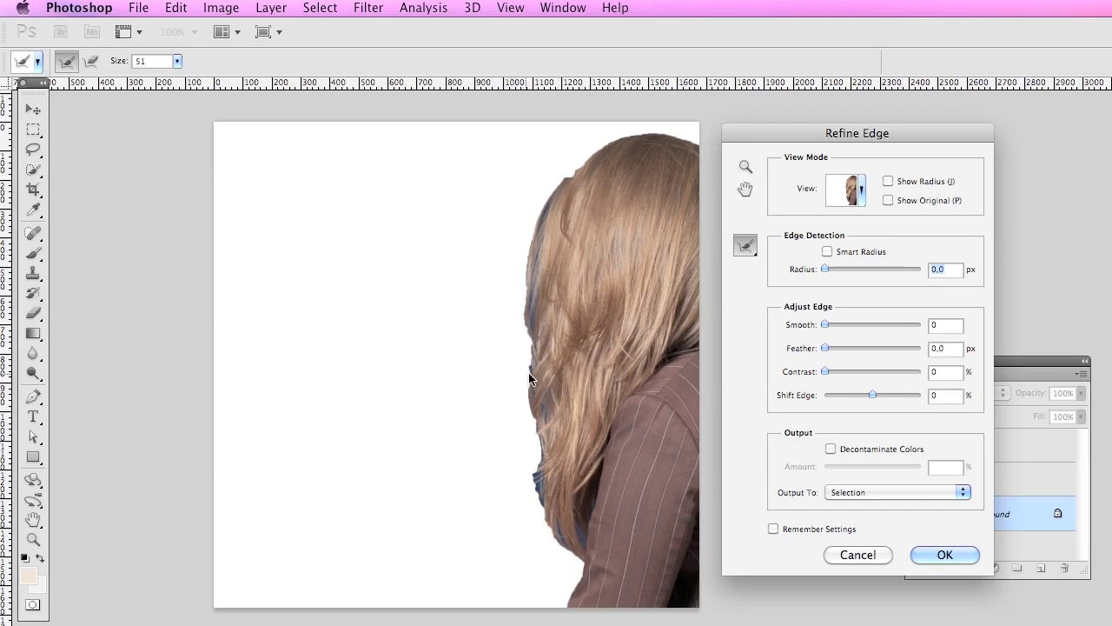
click(745, 169)
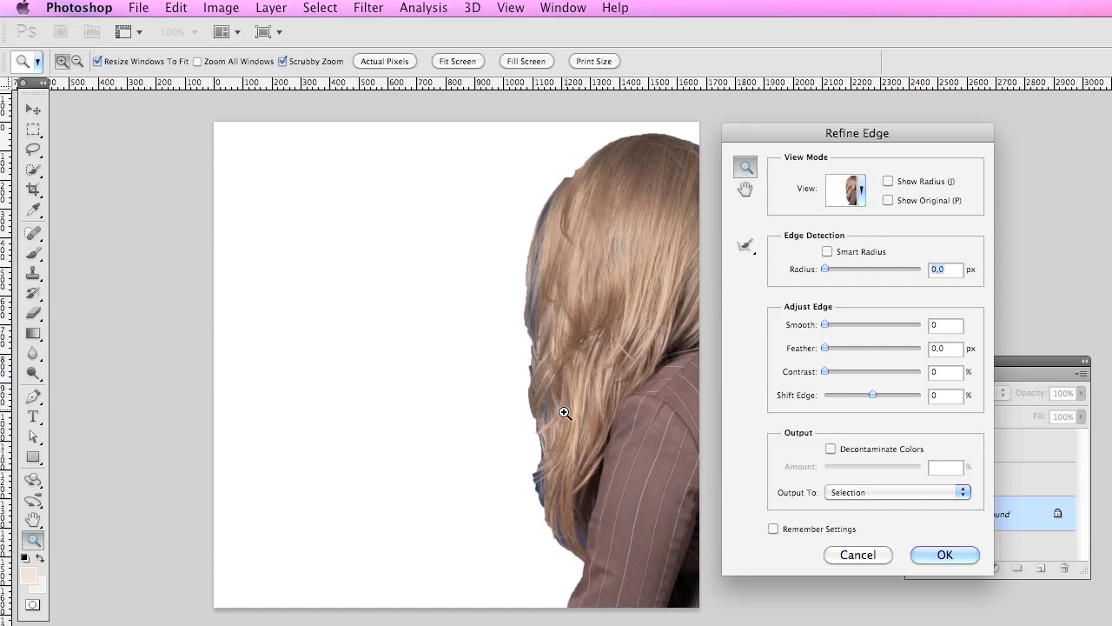
click(549, 442)
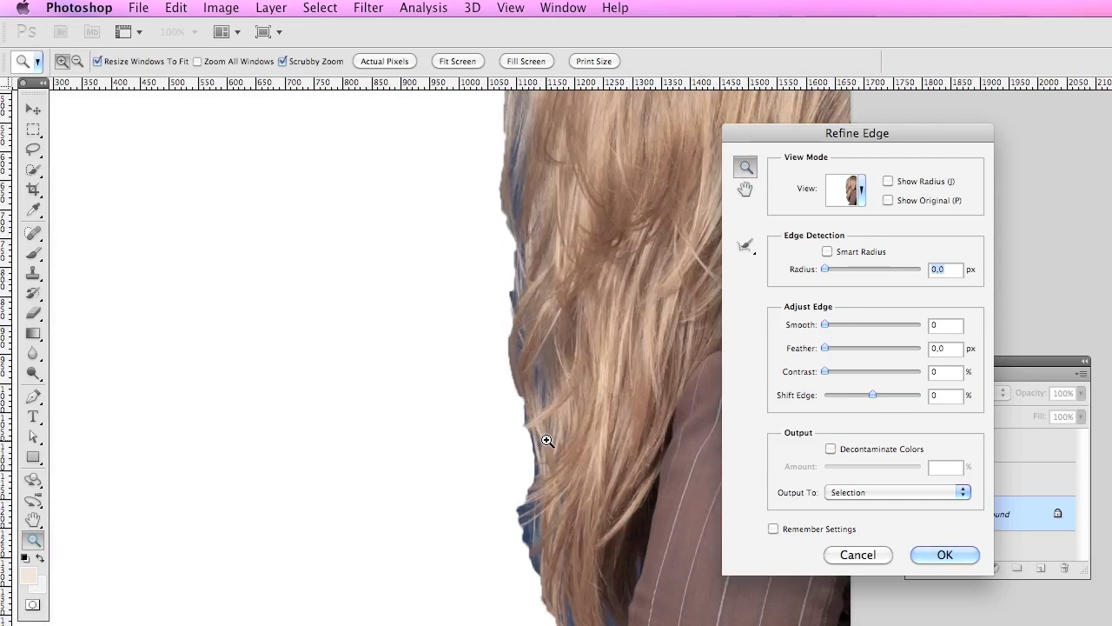
click(547, 440)
mouse_move(579, 263)
mouse_down()
mouse_move(578, 355)
mouse_move(598, 295)
mouse_move(412, 430)
mouse_move(323, 380)
mouse_up()
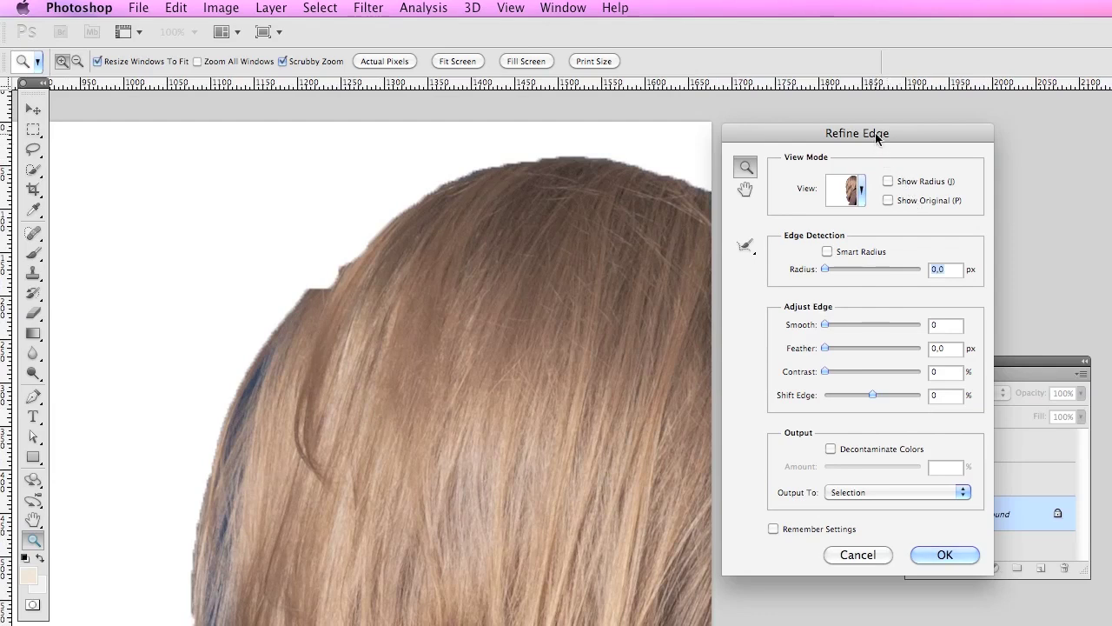
drag(877, 135, 988, 131)
drag(551, 288, 641, 276)
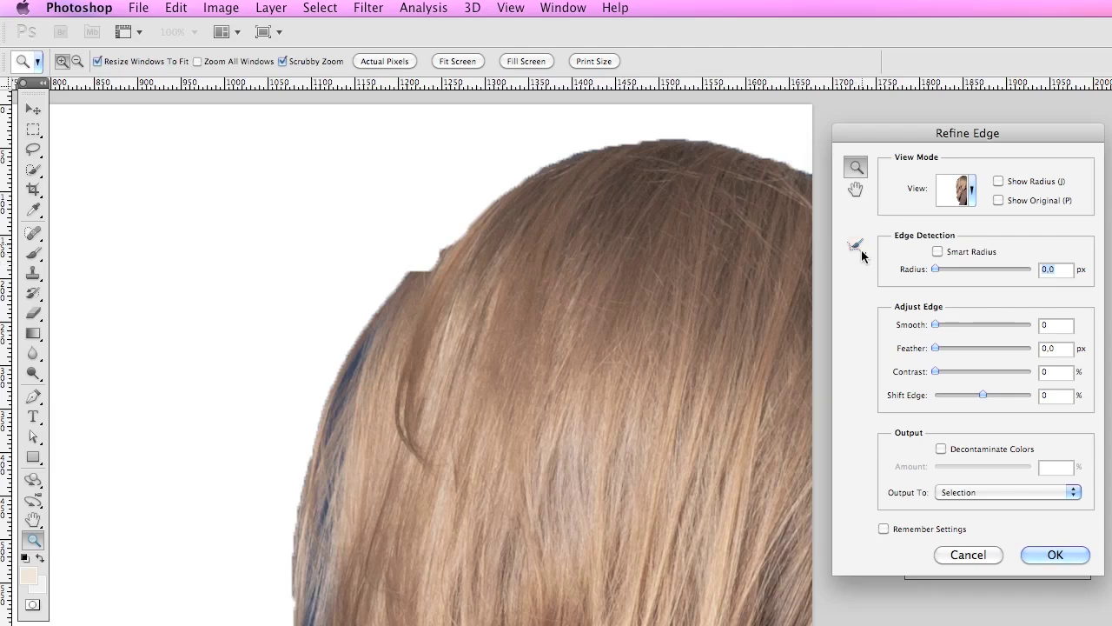
- Brush the Refine Radius Tool along the hair crown and down the left hair edge
click(858, 248)
drag(768, 190, 787, 157)
mouse_move(709, 179)
mouse_down()
mouse_move(805, 158)
mouse_move(698, 127)
mouse_move(557, 141)
mouse_move(399, 262)
mouse_up()
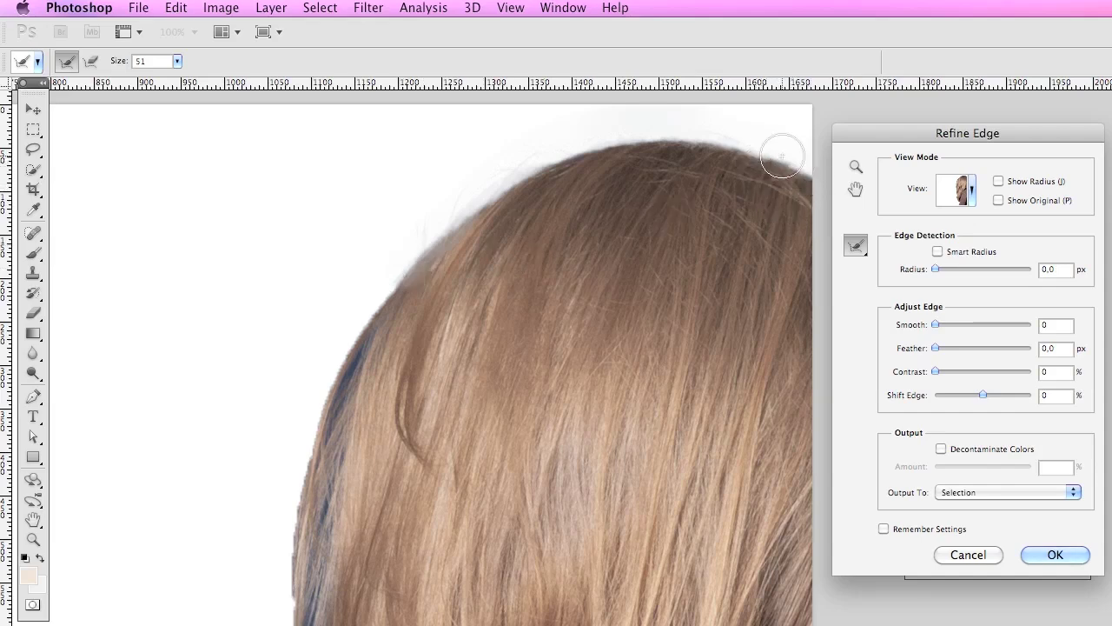
mouse_move(622, 124)
mouse_down()
mouse_move(594, 126)
mouse_move(466, 190)
mouse_move(509, 197)
mouse_up()
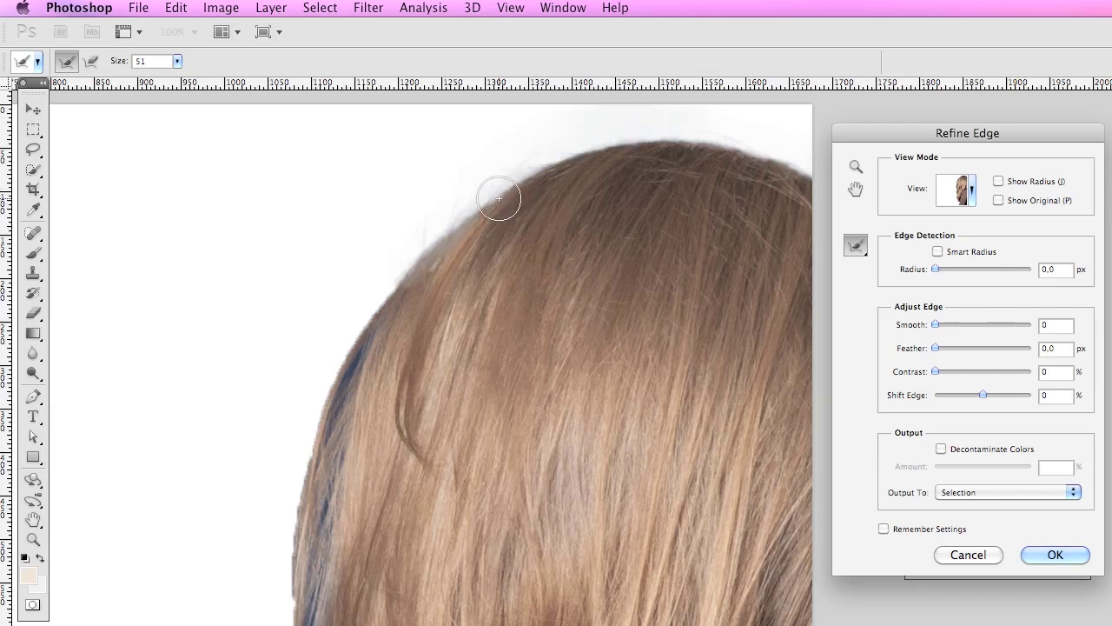
mouse_move(481, 160)
mouse_down()
mouse_move(504, 239)
mouse_move(514, 216)
mouse_up()
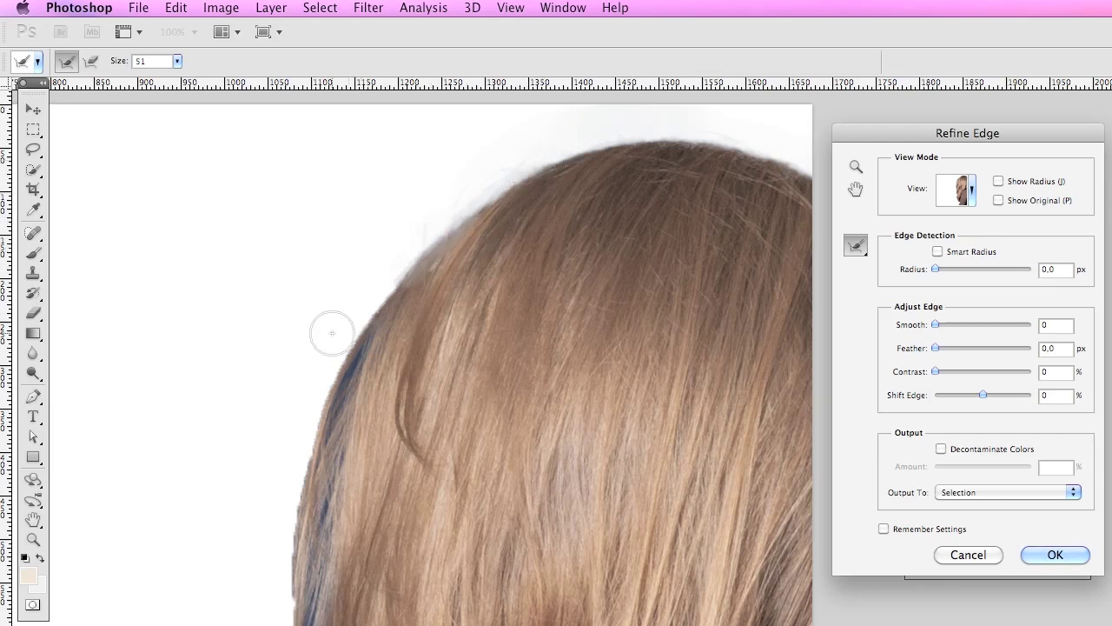
mouse_move(347, 327)
mouse_down()
mouse_move(318, 421)
mouse_move(318, 473)
mouse_move(269, 619)
mouse_up()
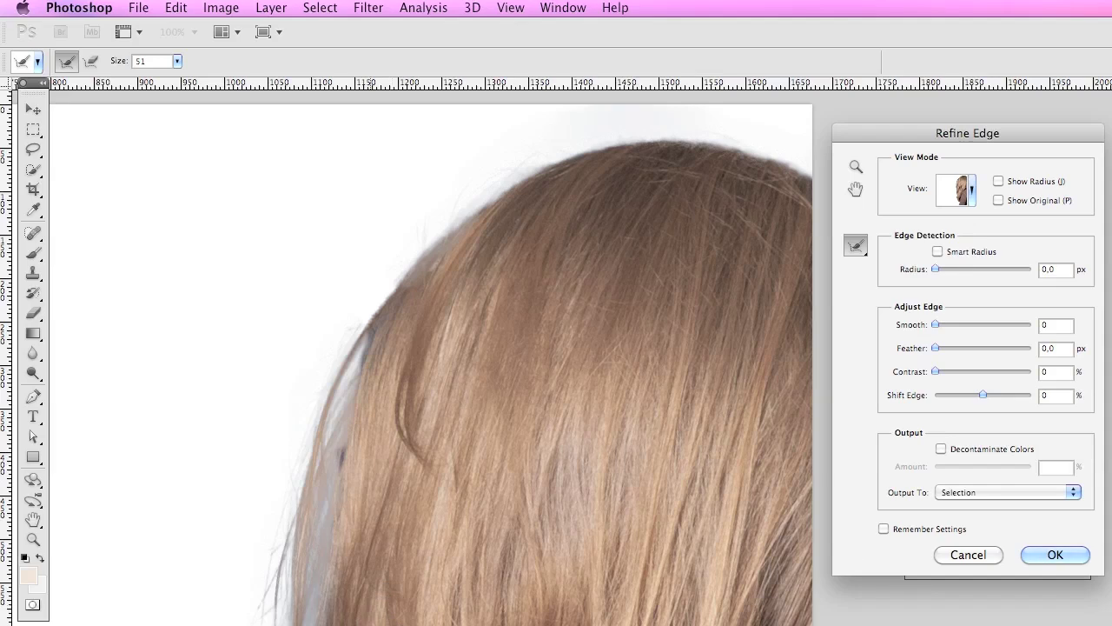
- Refine the left hair edge further down toward the shoulder and jacket
drag(412, 555, 409, 443)
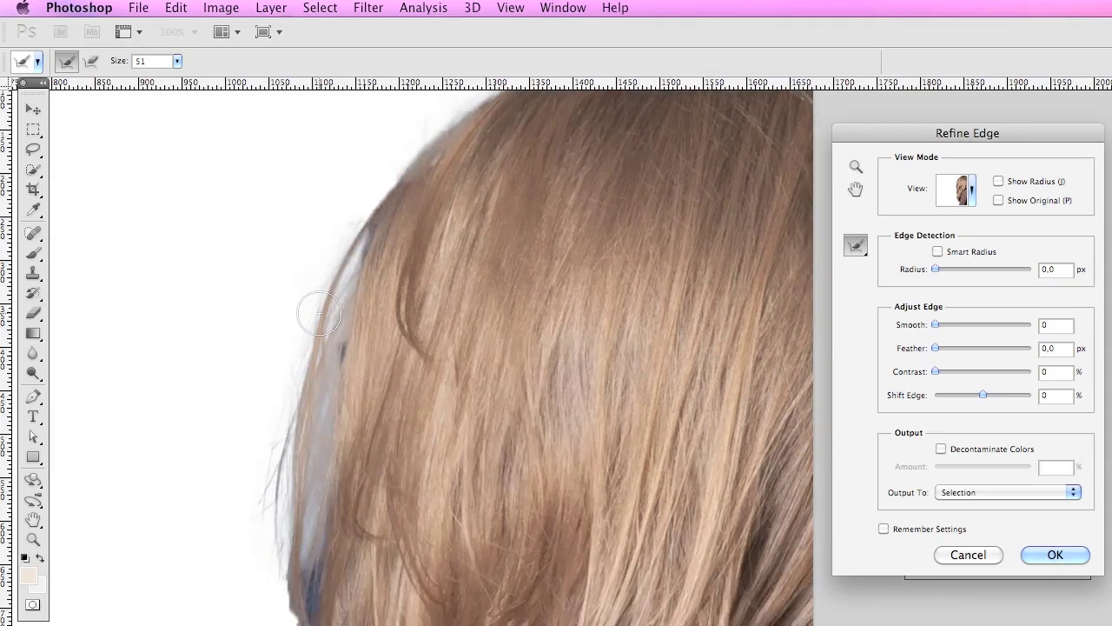
mouse_move(323, 345)
mouse_down()
mouse_move(342, 231)
mouse_move(256, 495)
mouse_move(283, 623)
mouse_up()
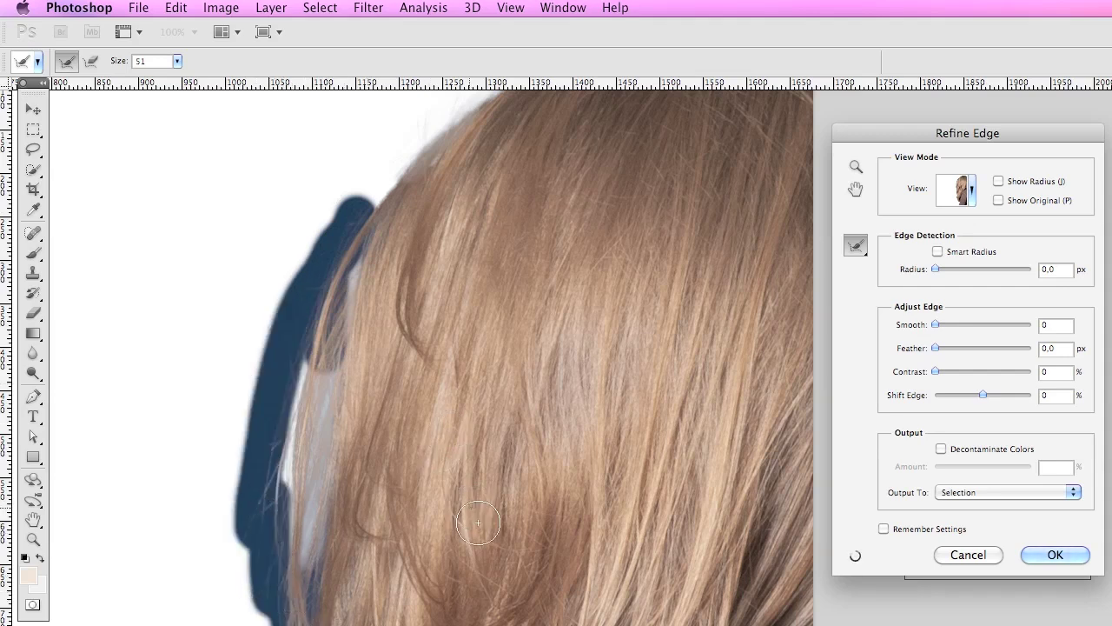
drag(479, 555, 504, 335)
mouse_move(329, 335)
mouse_down()
mouse_move(318, 339)
mouse_move(331, 356)
mouse_move(305, 454)
mouse_move(324, 443)
mouse_move(330, 521)
mouse_move(316, 467)
mouse_move(281, 527)
mouse_move(278, 573)
mouse_move(276, 560)
mouse_move(347, 609)
mouse_move(352, 625)
mouse_up()
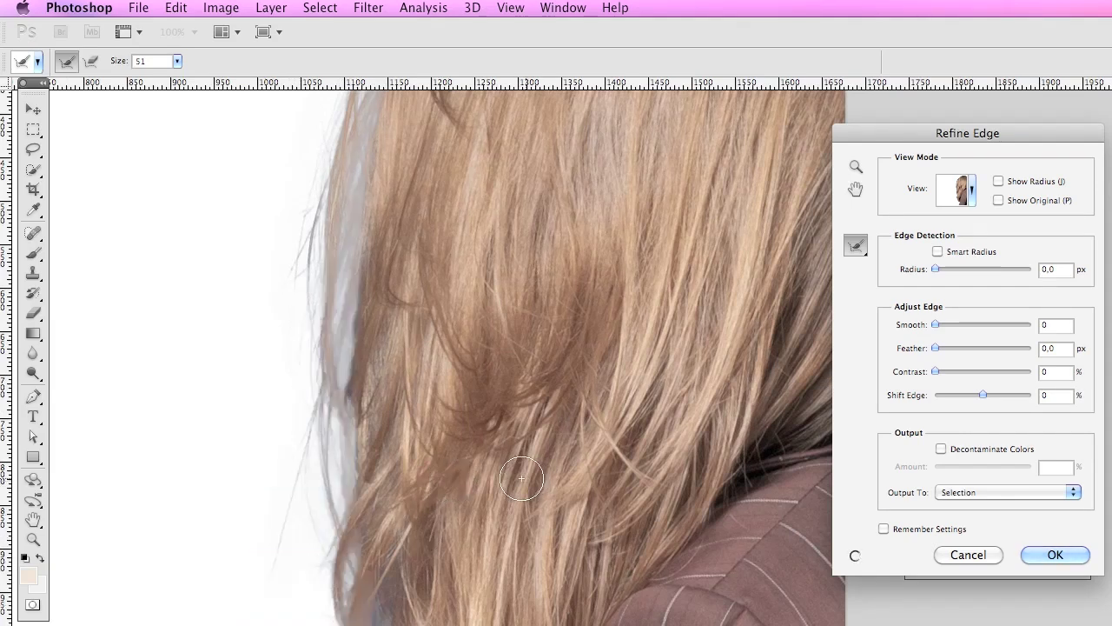
drag(484, 382, 484, 266)
drag(507, 474, 499, 380)
mouse_move(319, 278)
mouse_down()
mouse_move(358, 296)
mouse_move(330, 371)
mouse_up()
drag(286, 399, 258, 426)
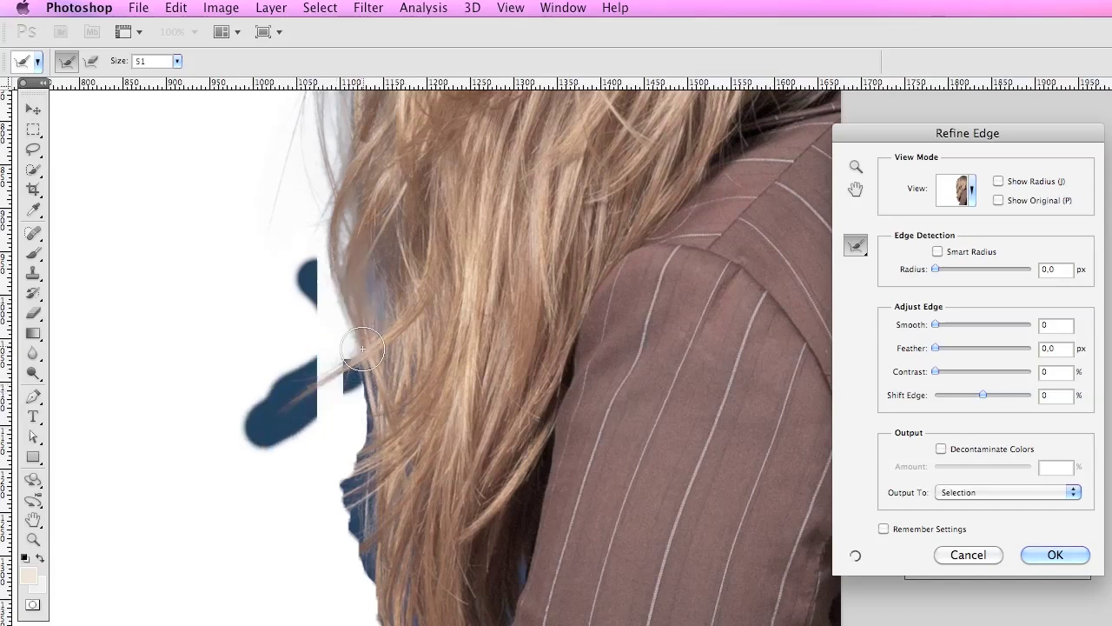
mouse_move(368, 354)
mouse_down()
mouse_move(349, 552)
mouse_move(296, 452)
mouse_move(342, 531)
mouse_move(269, 527)
mouse_move(317, 586)
mouse_move(322, 577)
mouse_move(273, 556)
mouse_move(284, 554)
mouse_up()
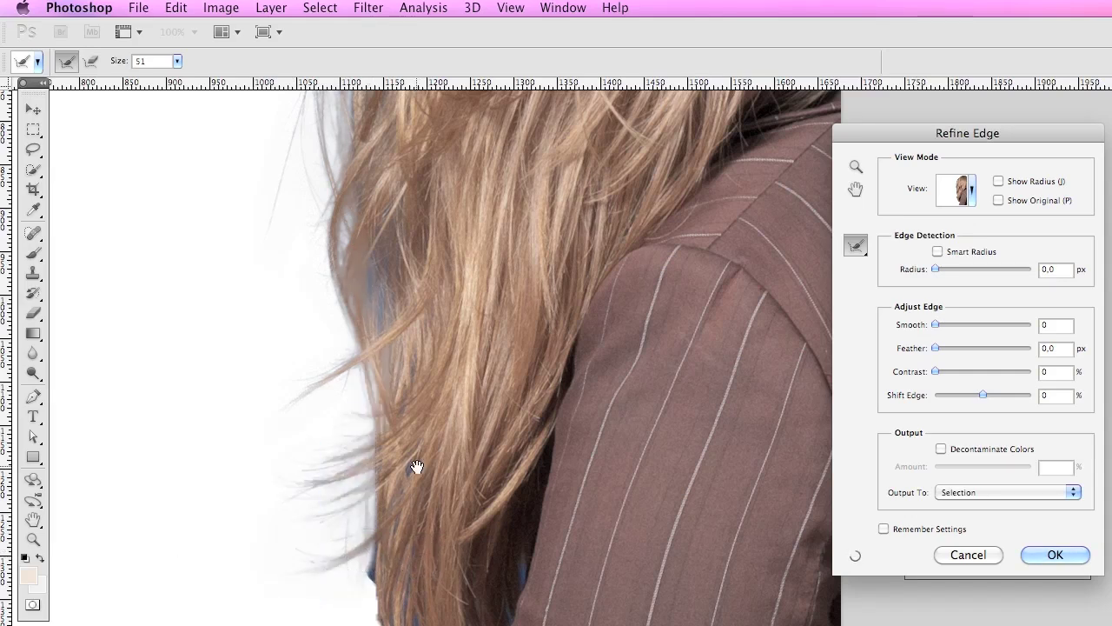
- Refine strands along the sleeve with a smaller brush, erasing blue fringe with Alt
drag(446, 437, 435, 336)
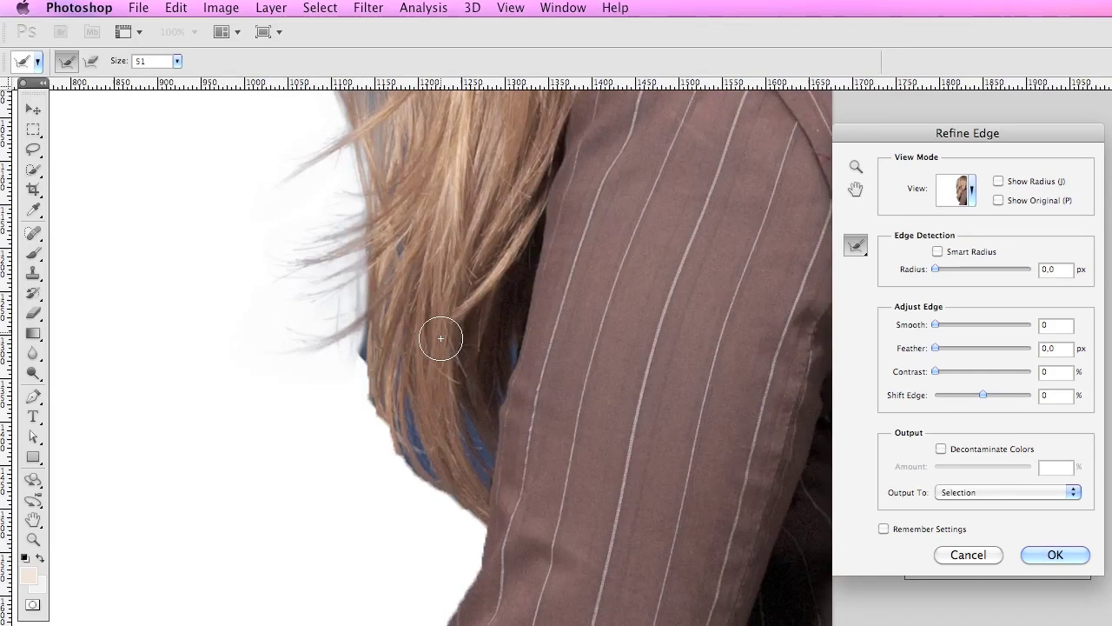
click(348, 339)
mouse_move(348, 339)
mouse_down()
mouse_move(387, 442)
mouse_move(438, 507)
mouse_move(481, 446)
mouse_up()
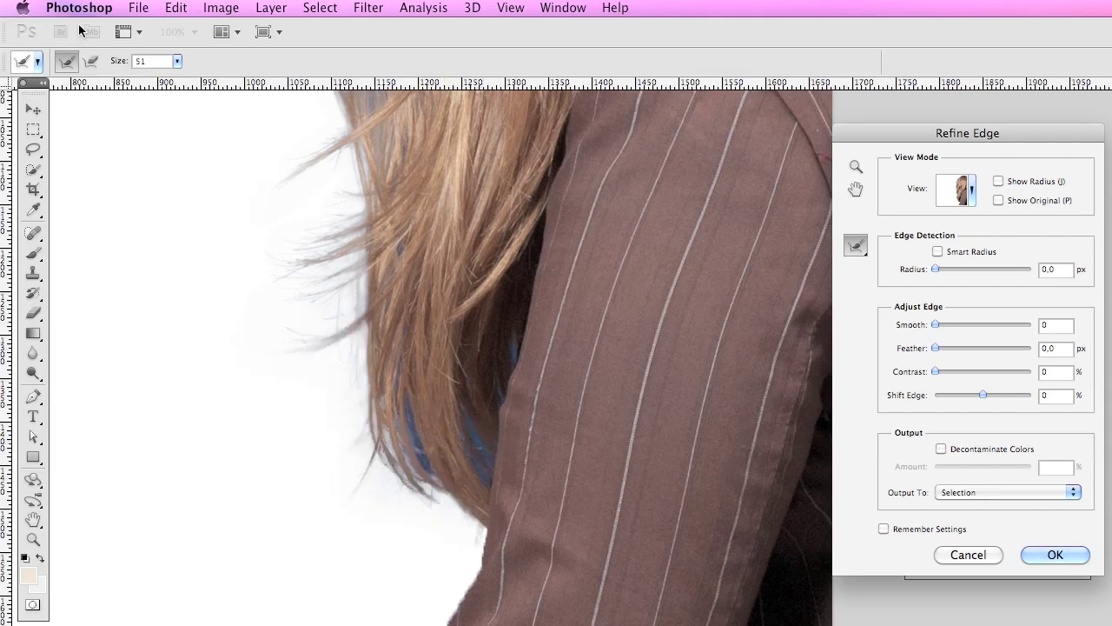
drag(122, 69, 87, 69)
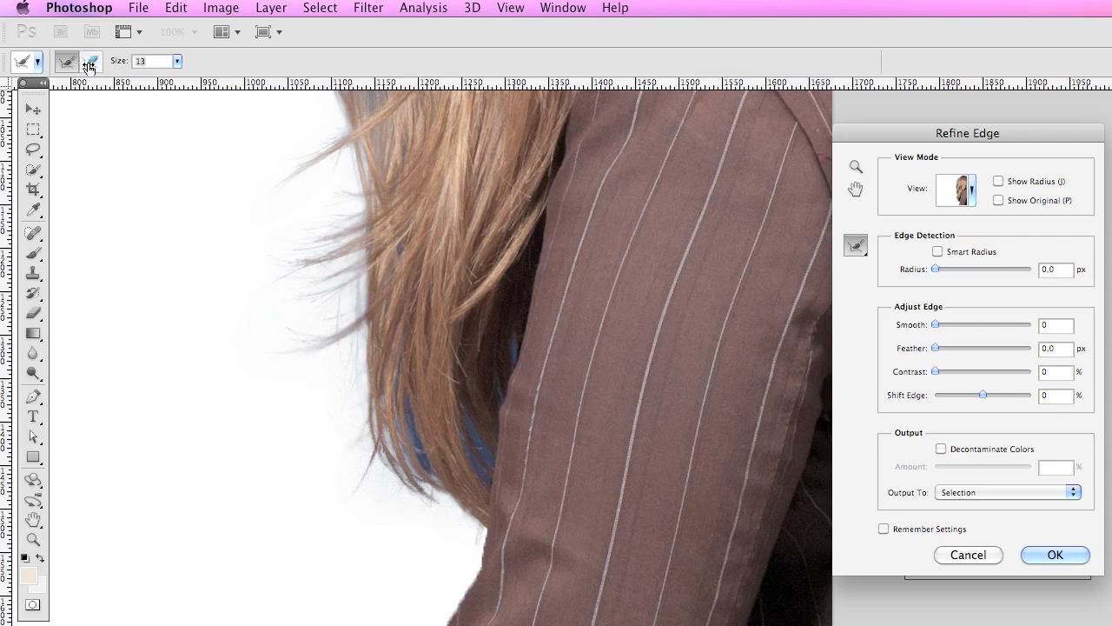
key(alt)
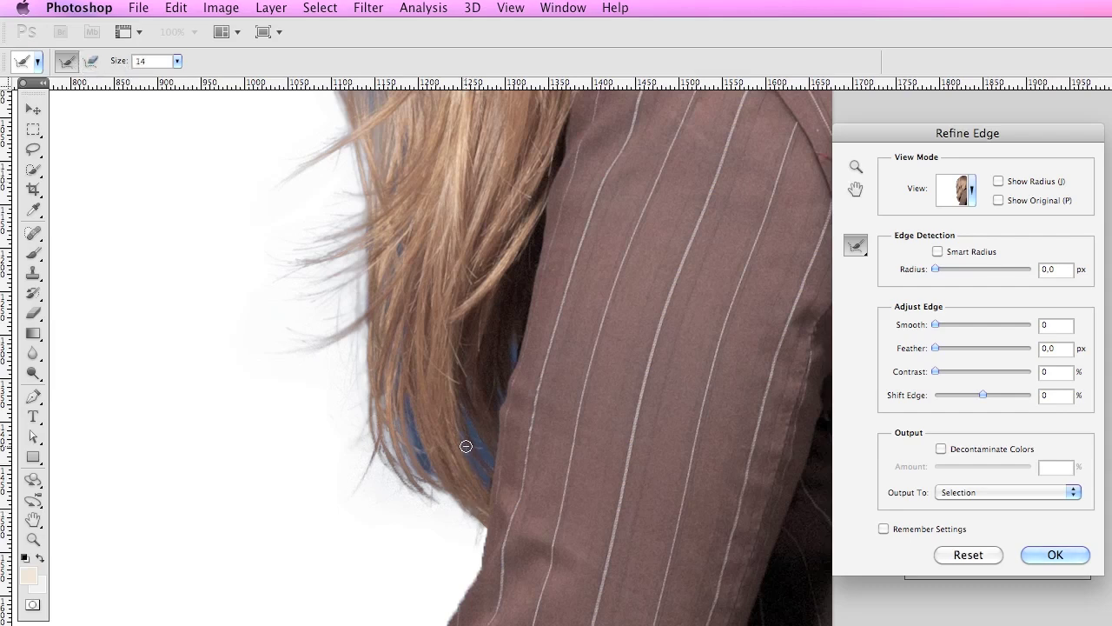
drag(466, 446, 466, 449)
mouse_move(453, 498)
mouse_down()
mouse_move(407, 407)
mouse_move(474, 437)
mouse_up()
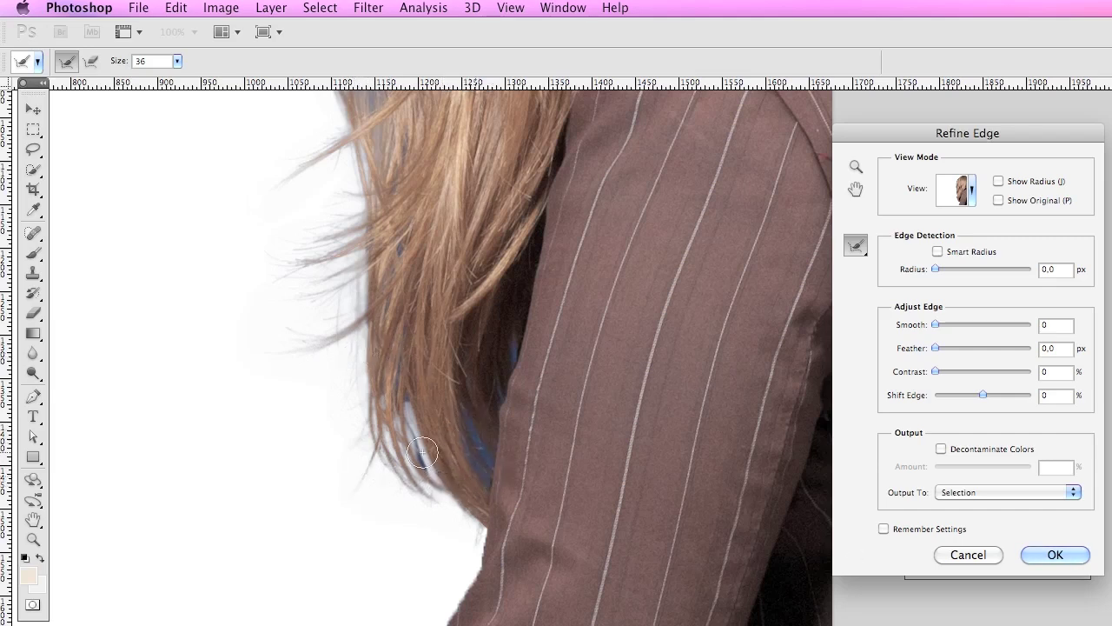
drag(422, 453, 385, 379)
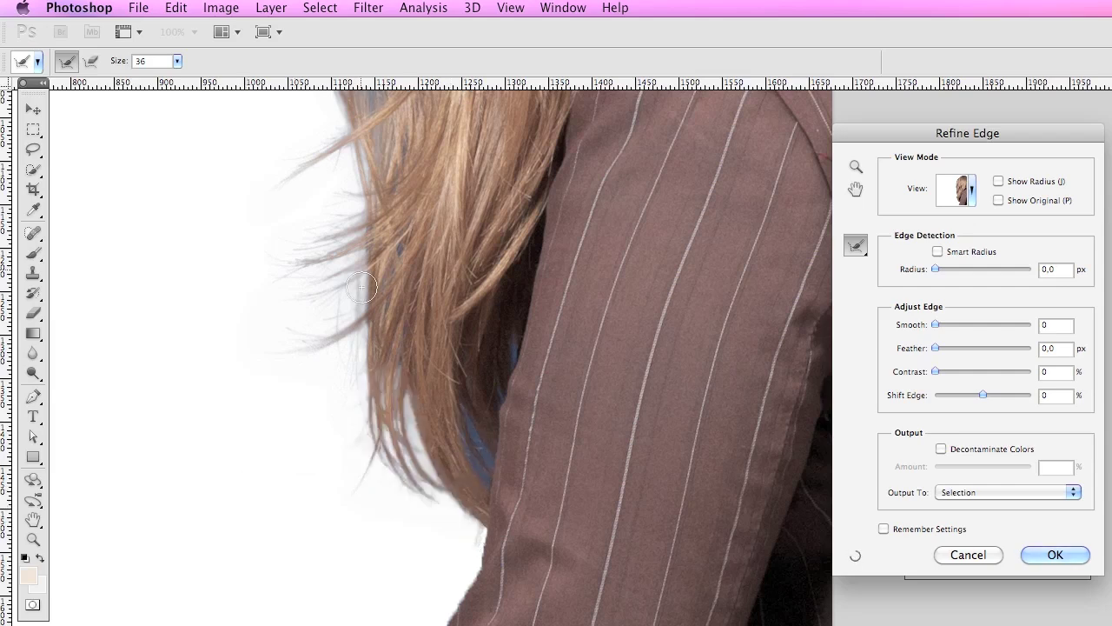
drag(384, 319, 378, 427)
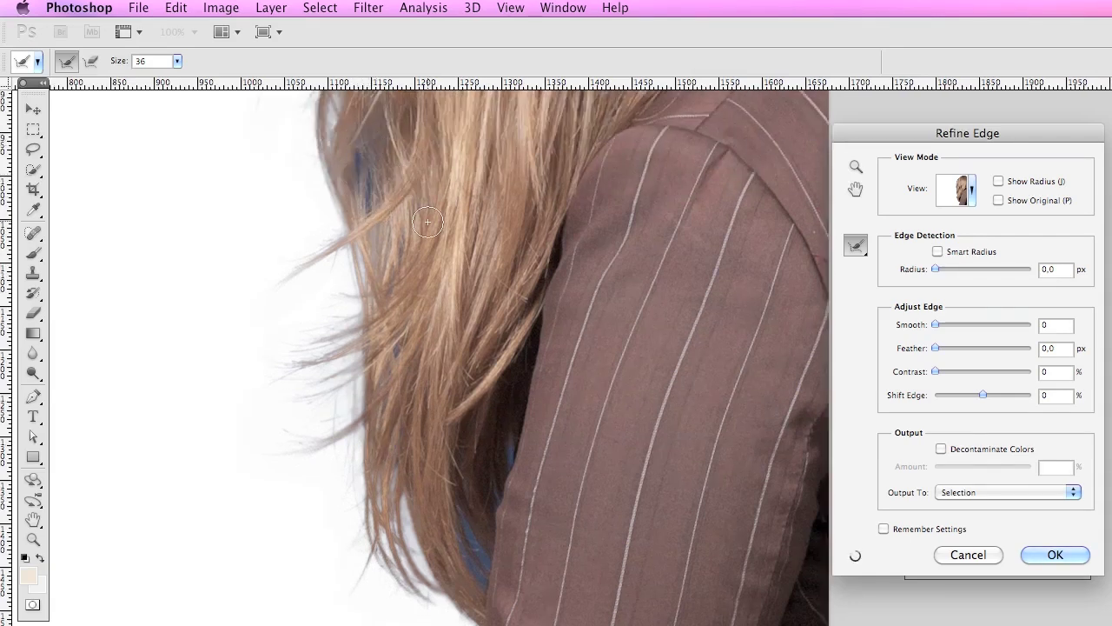
- Enable Decontaminate Colors at 50%, comparing it on and off on the zoomed hair edge
click(856, 167)
alt+click(411, 240)
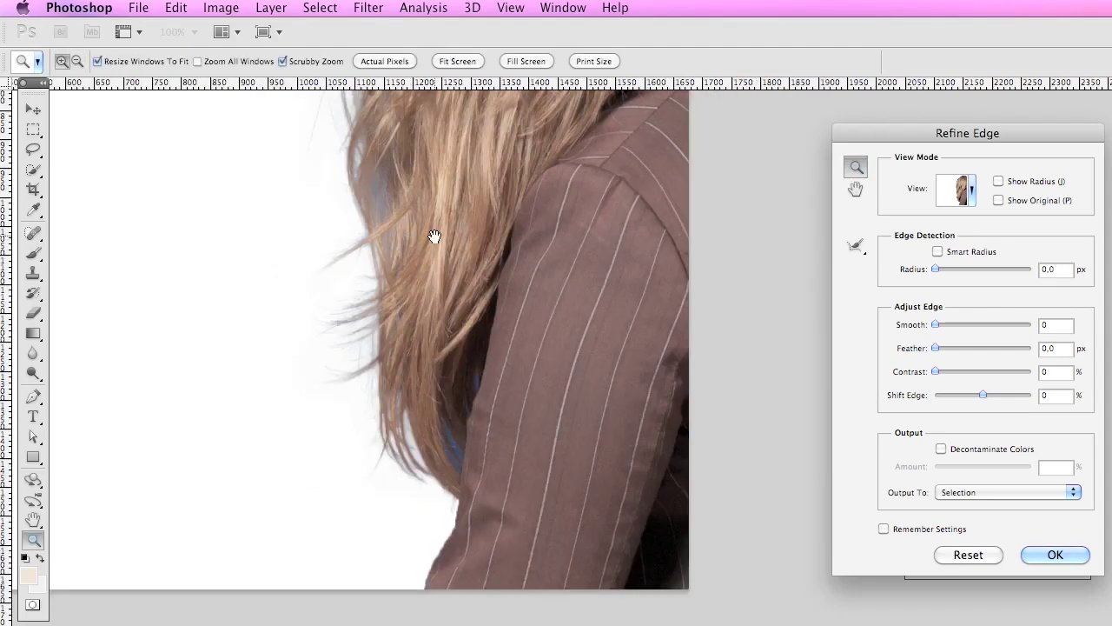
drag(434, 236, 432, 298)
click(425, 228)
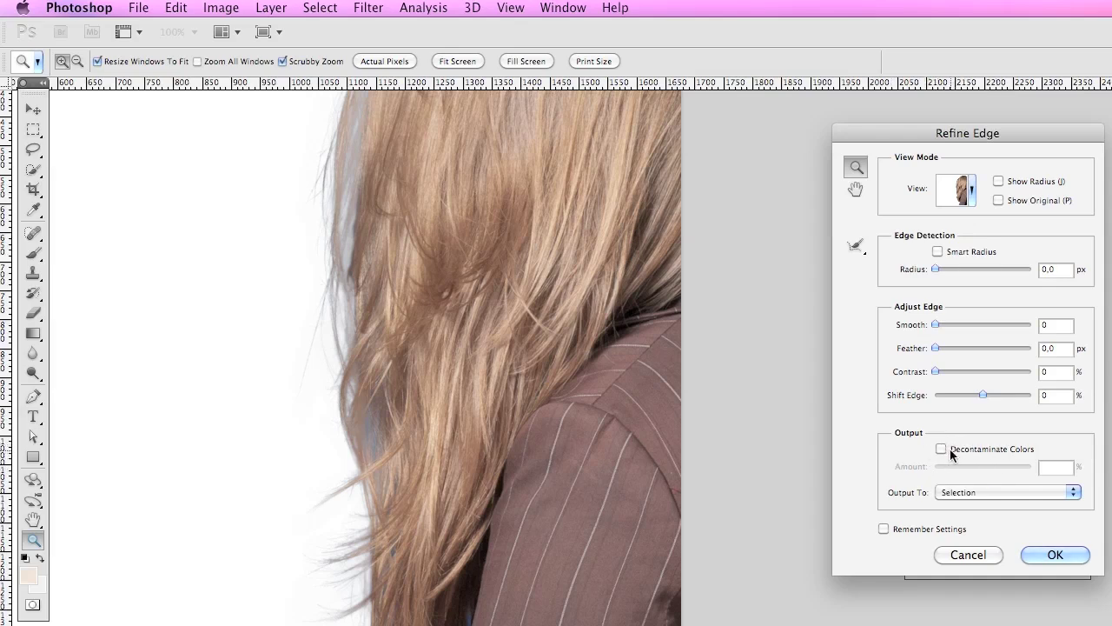
click(943, 448)
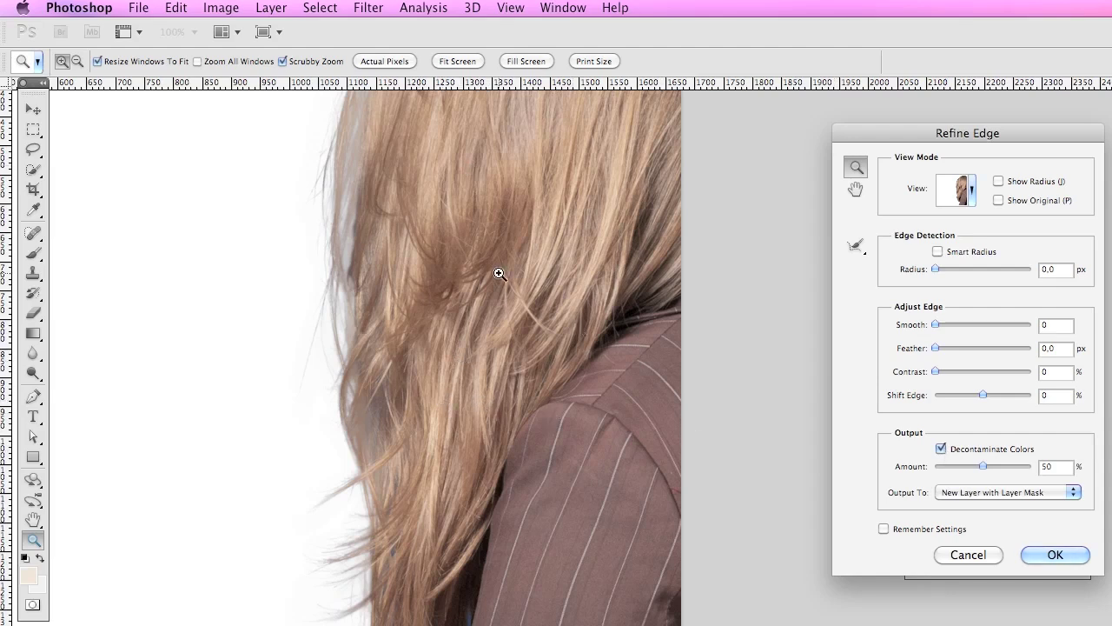
click(941, 449)
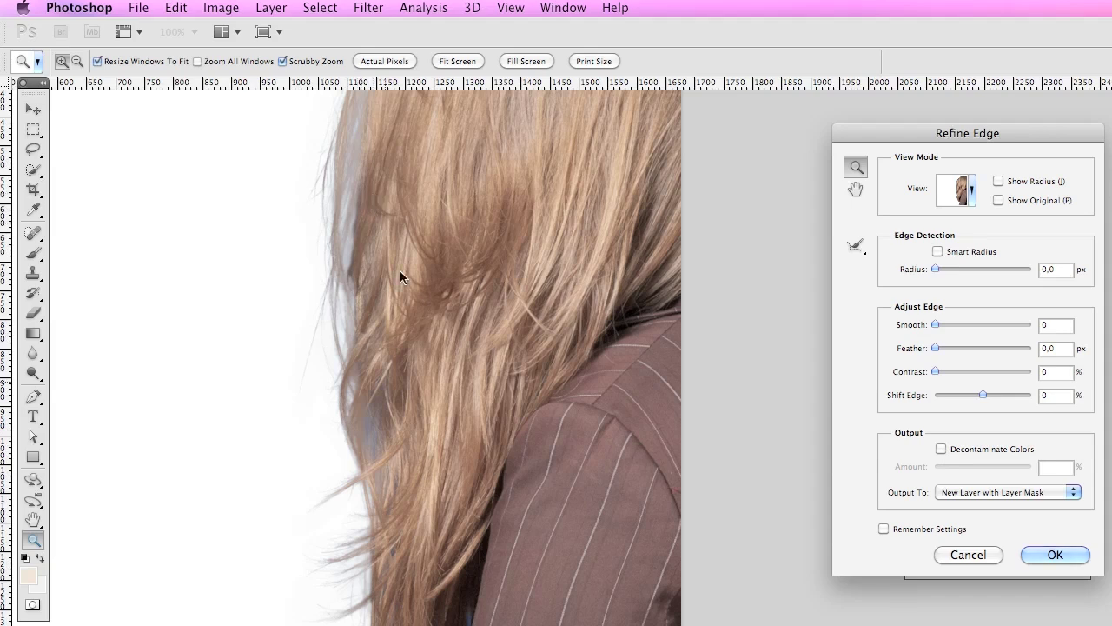
click(941, 449)
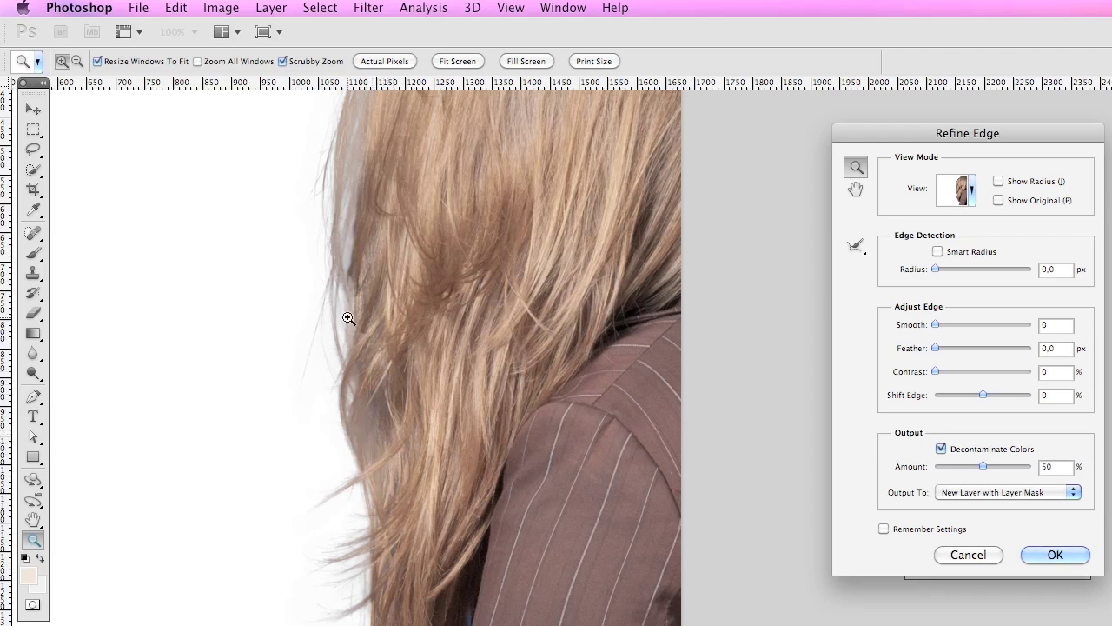
drag(386, 252, 397, 298)
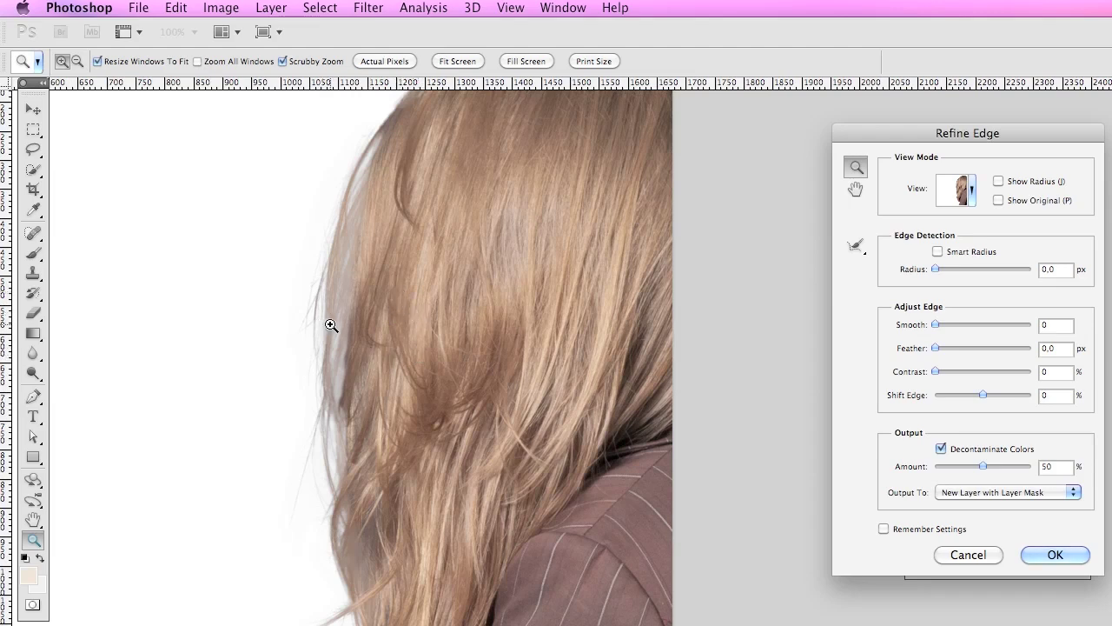
click(350, 264)
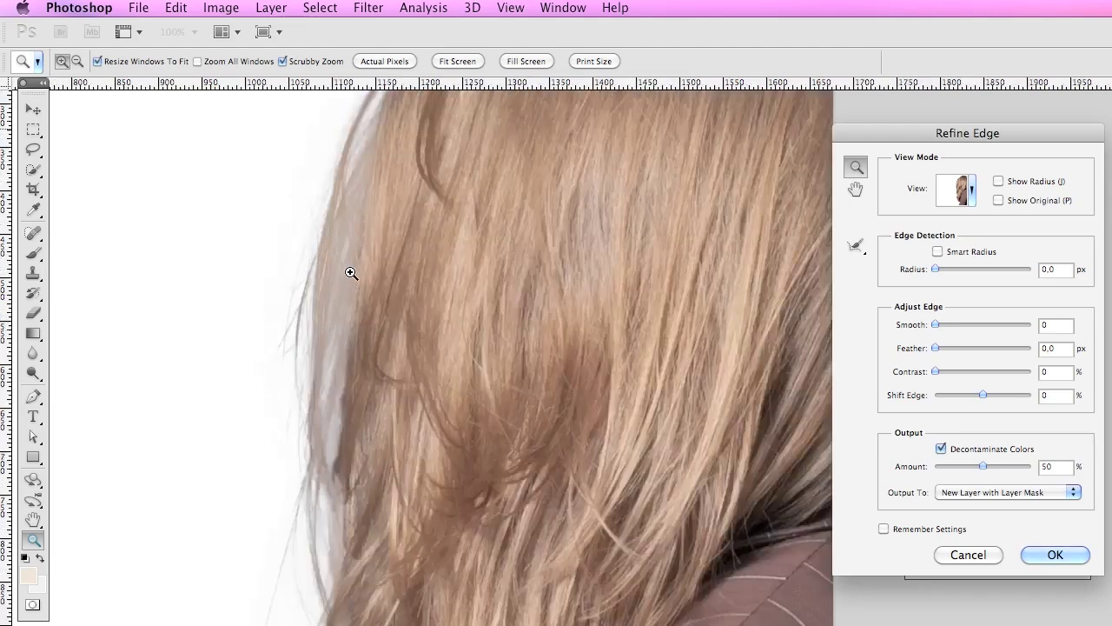
- Try several Feather and Contrast values, settling on Feather 0.8 px and Contrast 10%
click(948, 349)
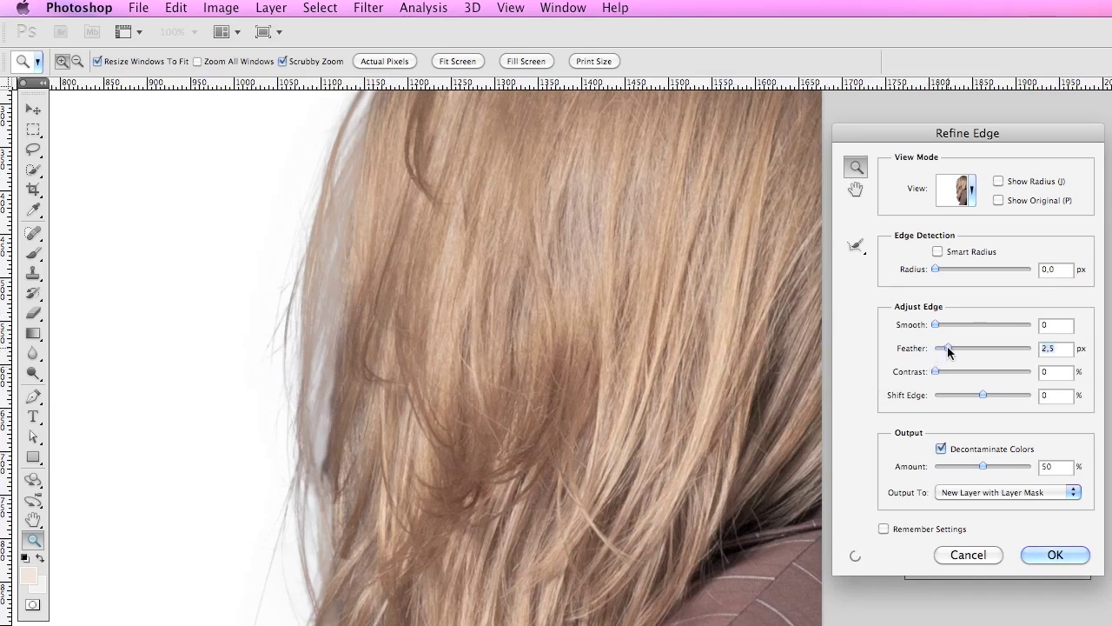
drag(936, 372, 998, 376)
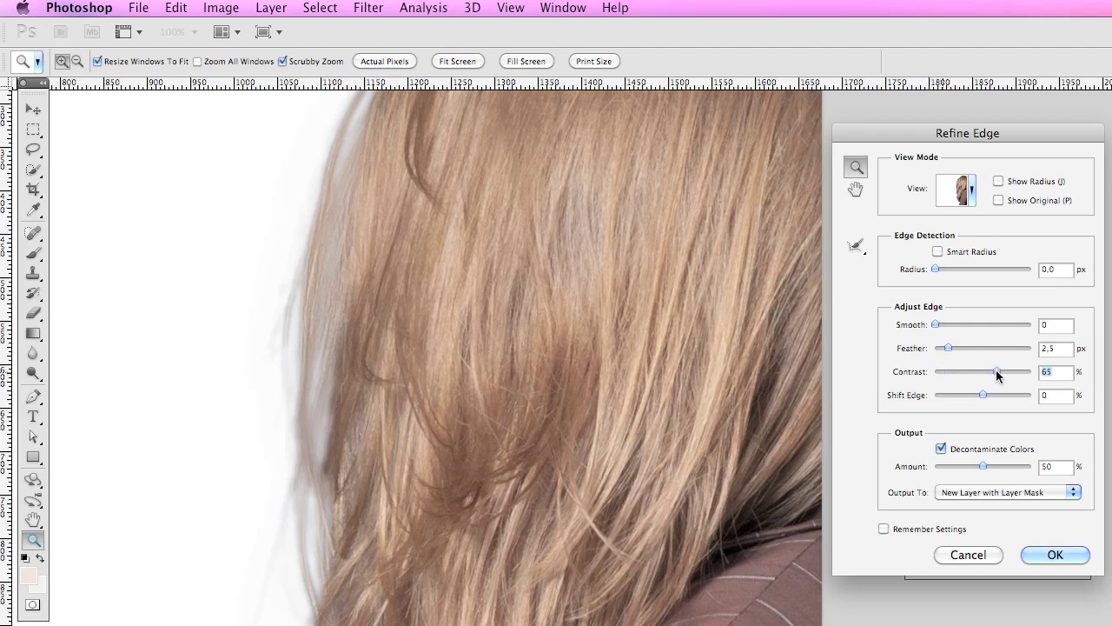
click(989, 349)
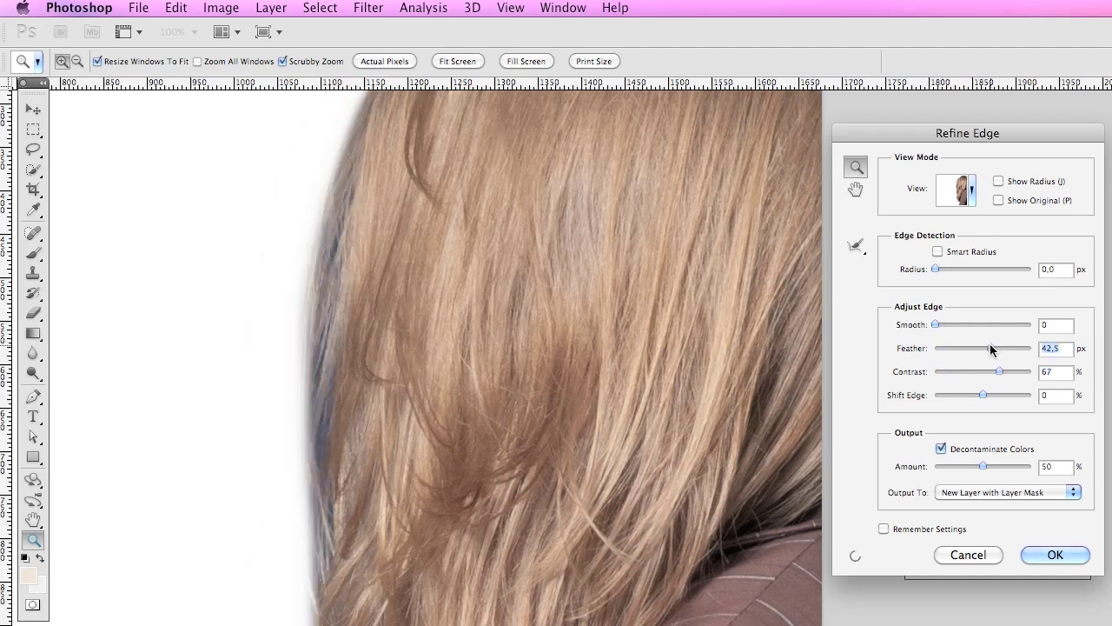
drag(1003, 372, 1016, 374)
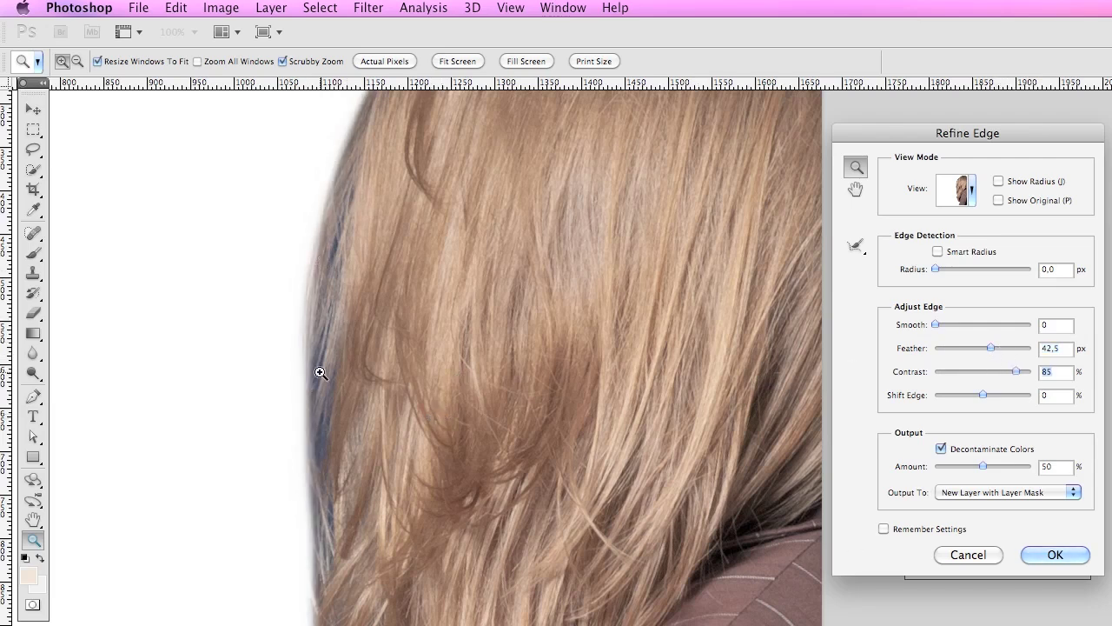
click(947, 373)
click(948, 350)
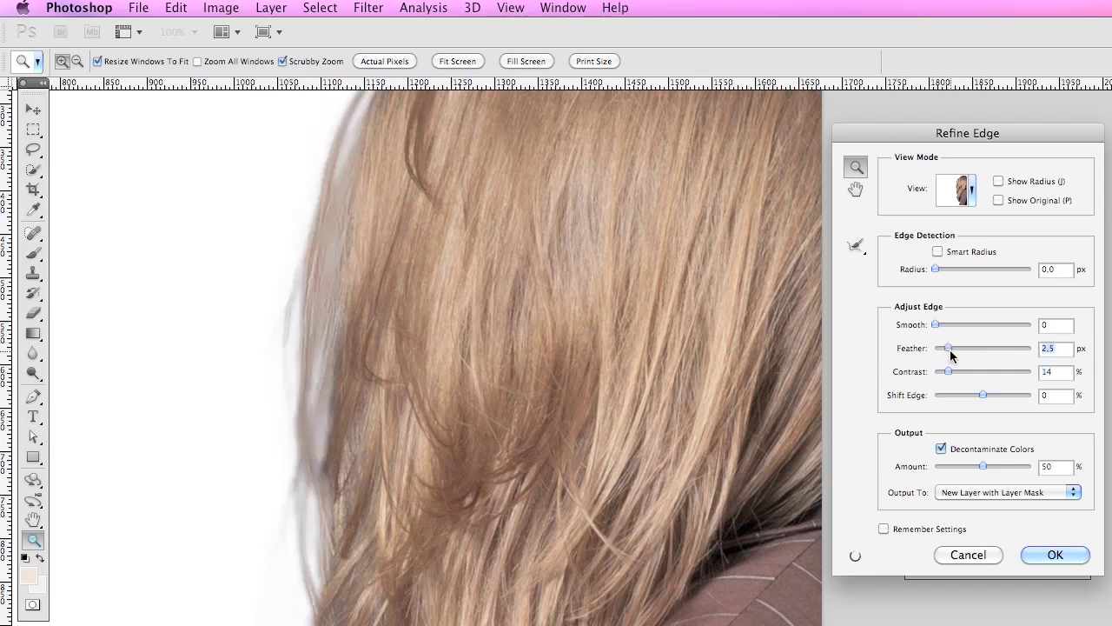
mouse_move(951, 350)
mouse_down()
mouse_move(939, 351)
mouse_move(942, 375)
mouse_up()
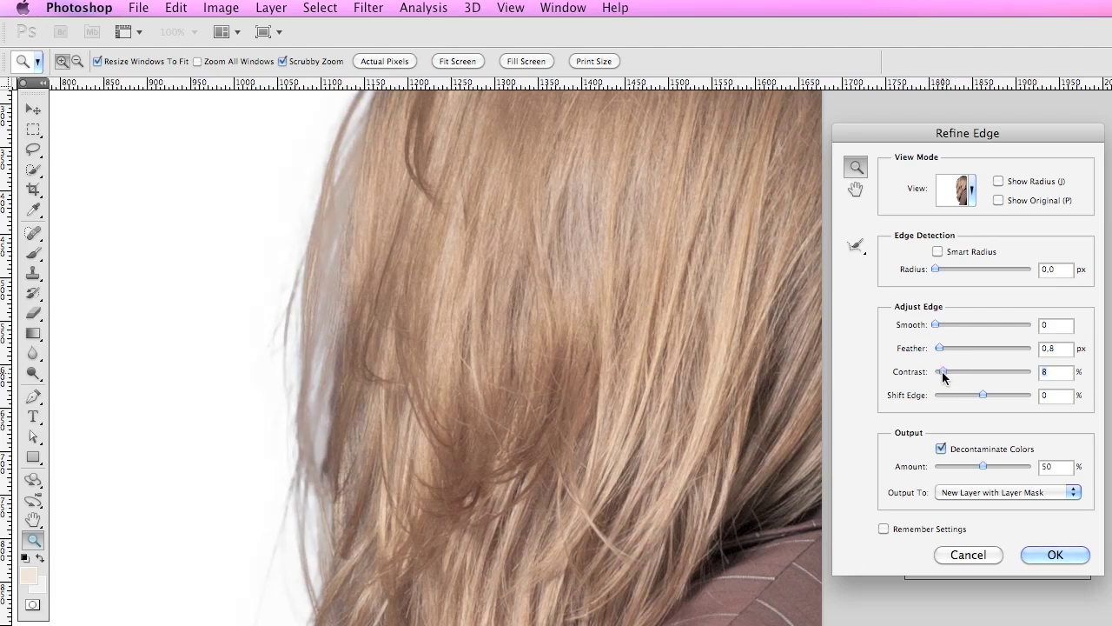
drag(942, 376, 945, 377)
alt+click(435, 317)
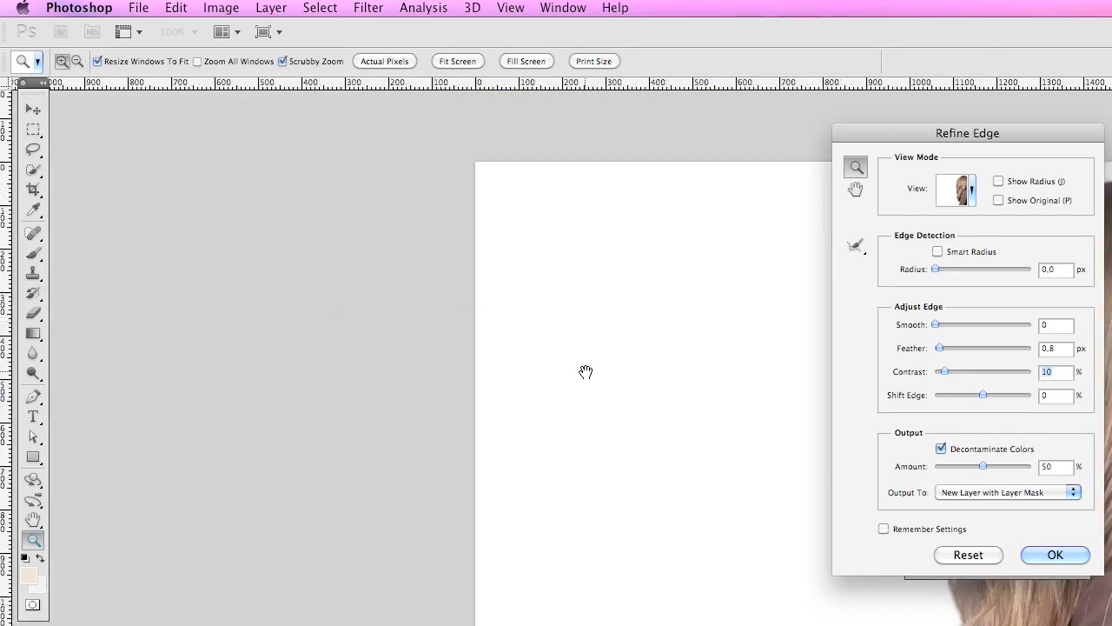
drag(586, 372, 357, 322)
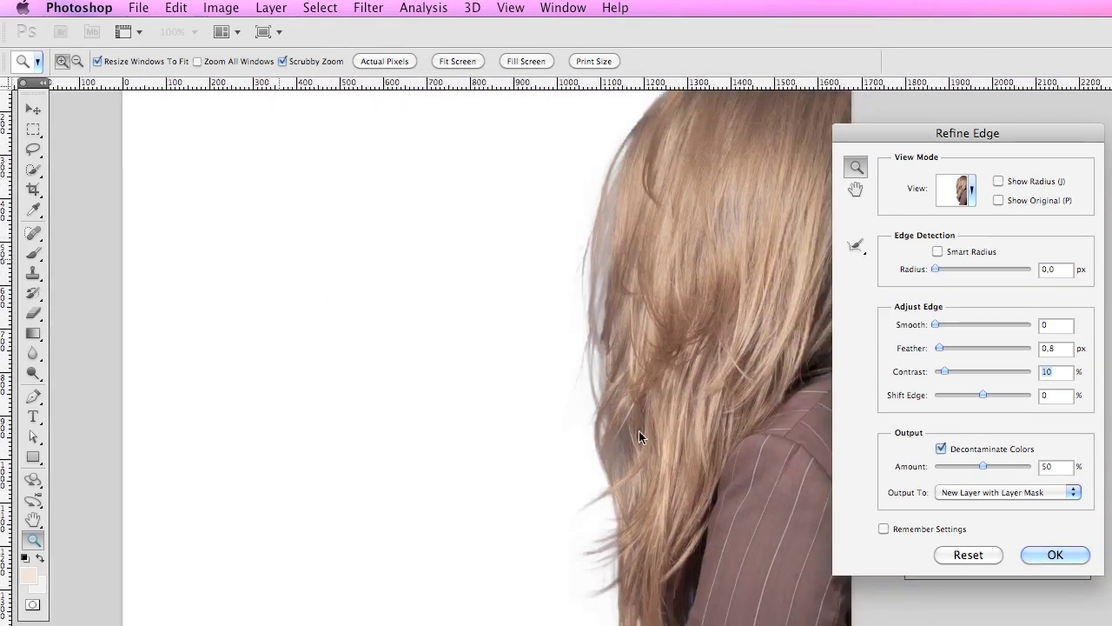
- Apply Refine Edge, move Background copy to the top, and show Layer 1 and Layer 2
click(1053, 553)
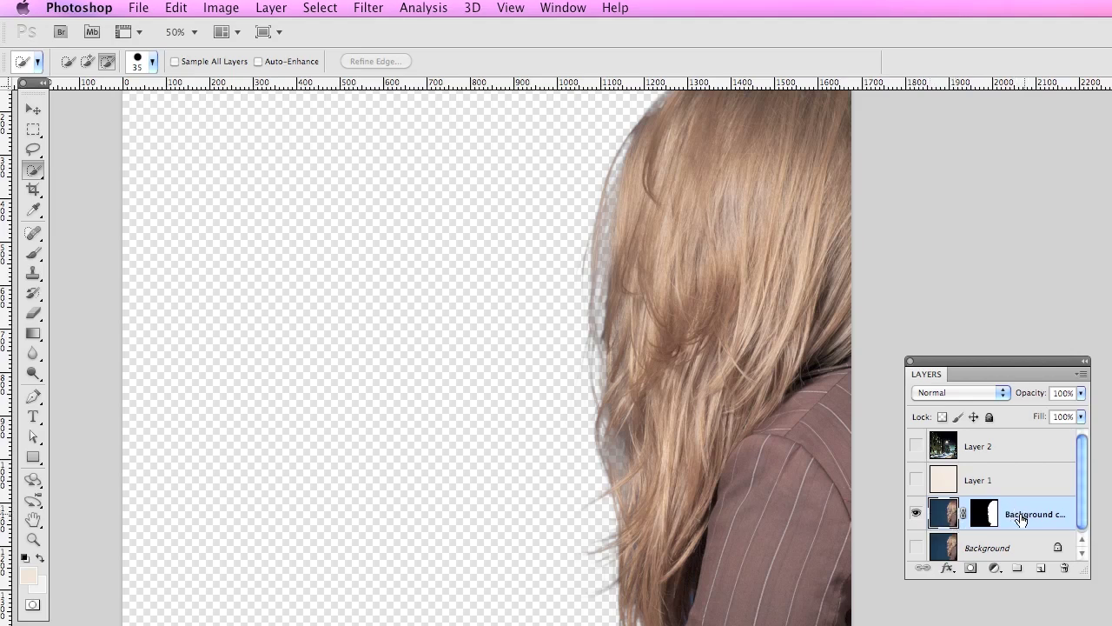
drag(1021, 518, 1031, 436)
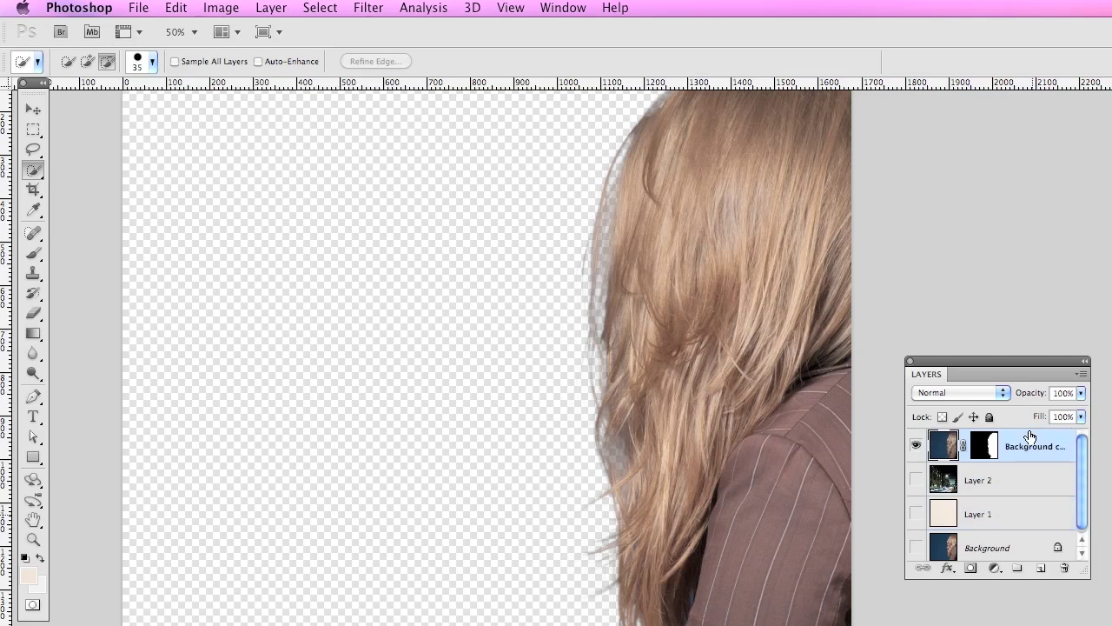
click(917, 515)
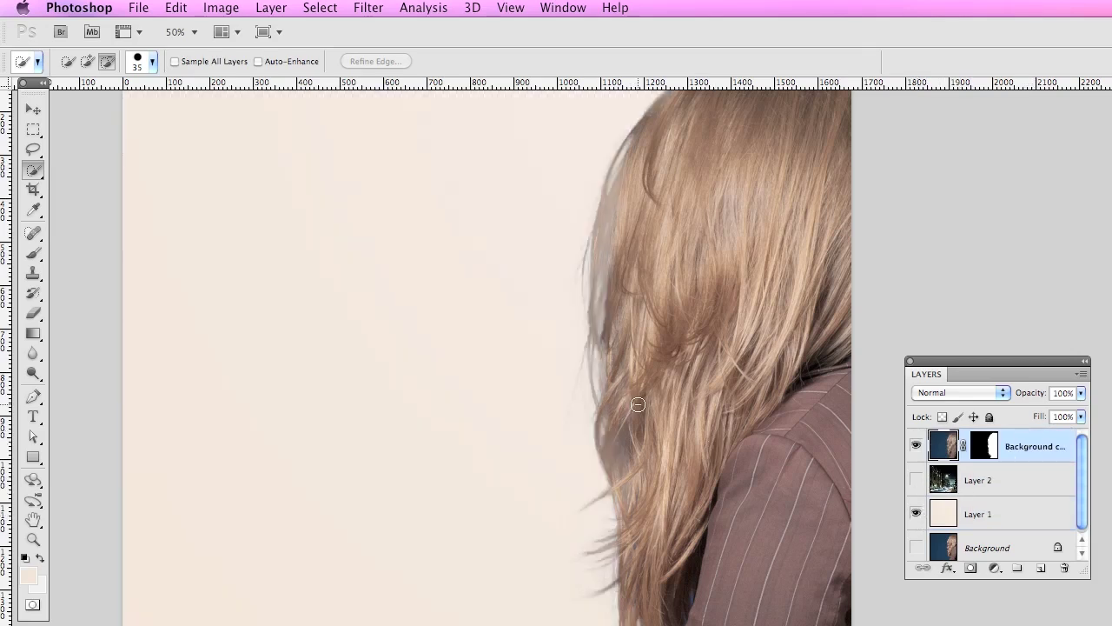
click(916, 481)
mouse_move(698, 464)
mouse_down()
mouse_move(698, 437)
mouse_move(736, 426)
mouse_move(698, 418)
mouse_move(697, 397)
mouse_up()
alt+space+click(717, 422)
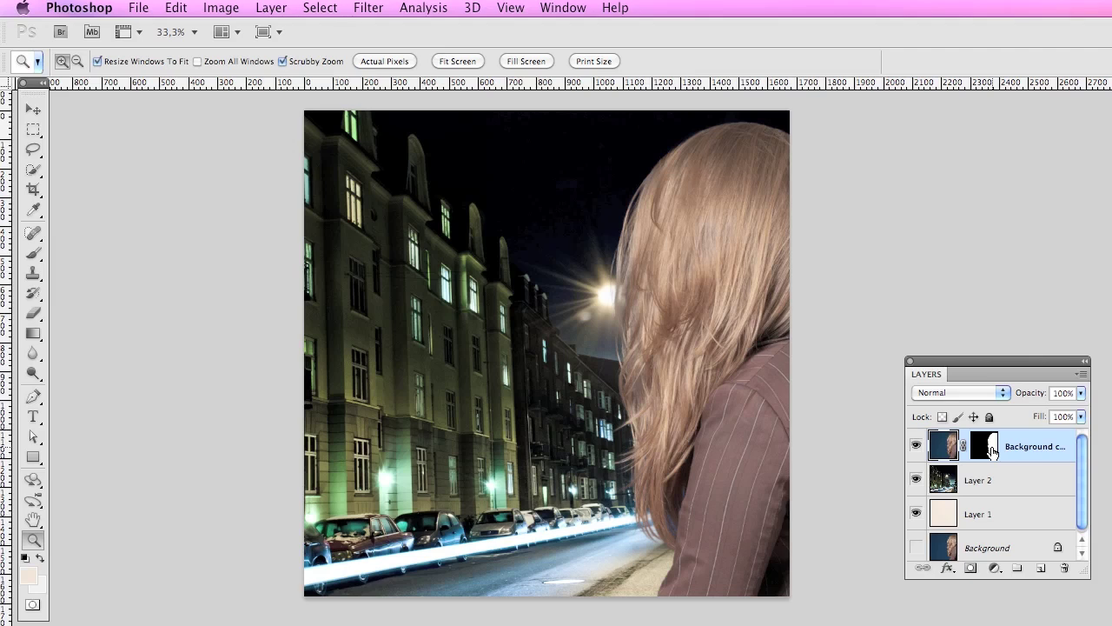
- Reposition the composite view and switch away to the screen recorder
scroll(547, 348, right, 5)
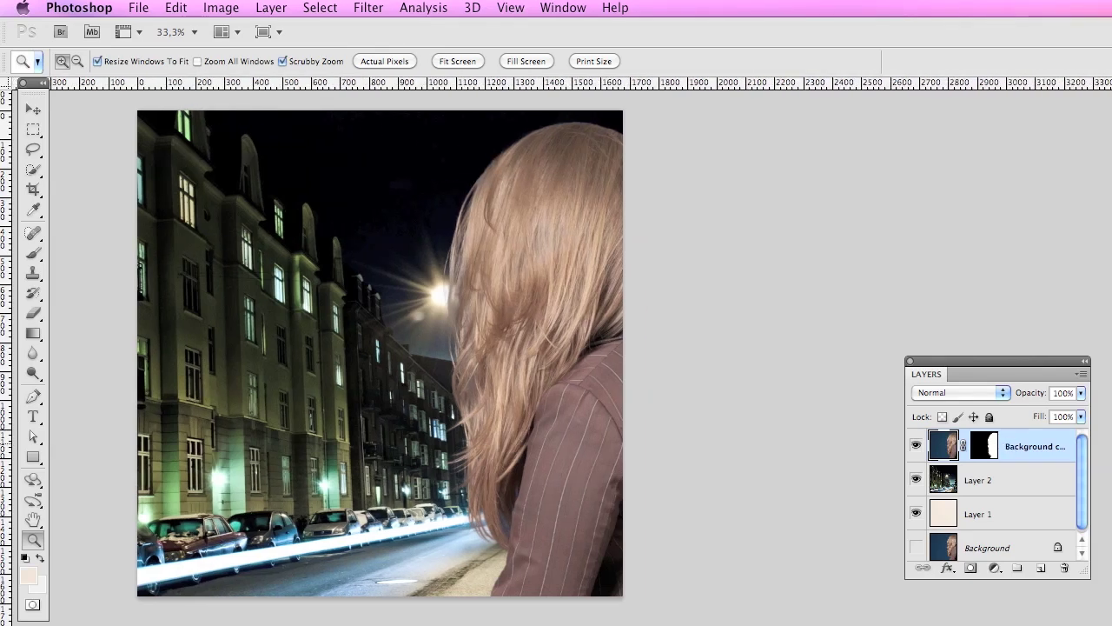
key(super+Tab)
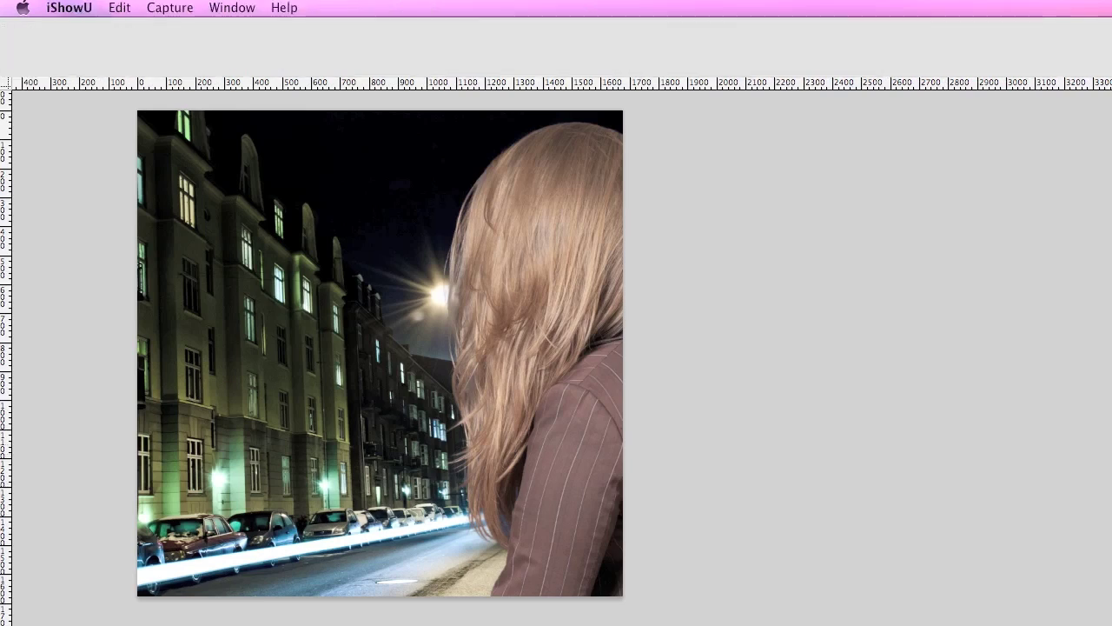